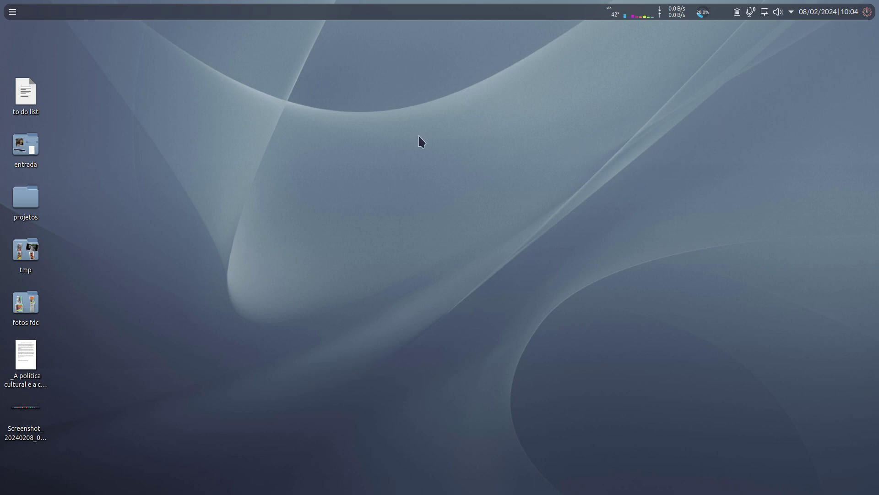
Look up "info" to open the system Information Centre, review the Sobre este sistema page, and close it
key("super")
type("info")
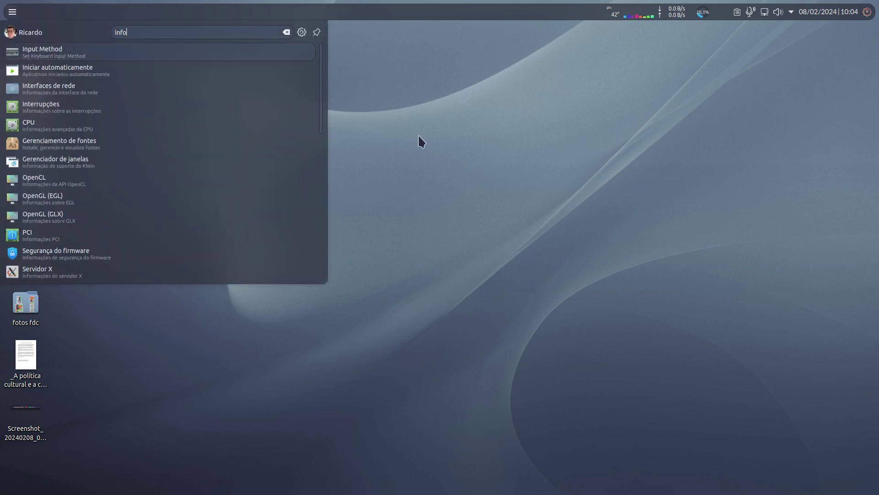
key("Return")
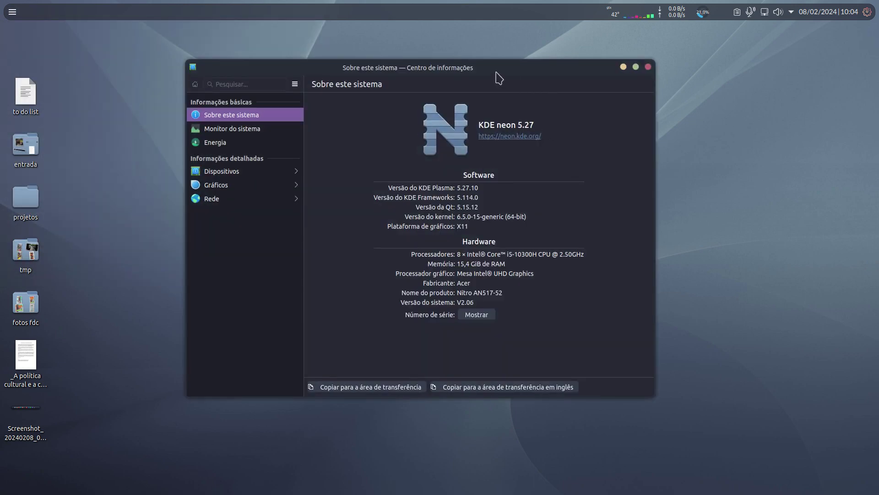
left_click_drag(495, 72, 531, 84)
left_click(684, 79)
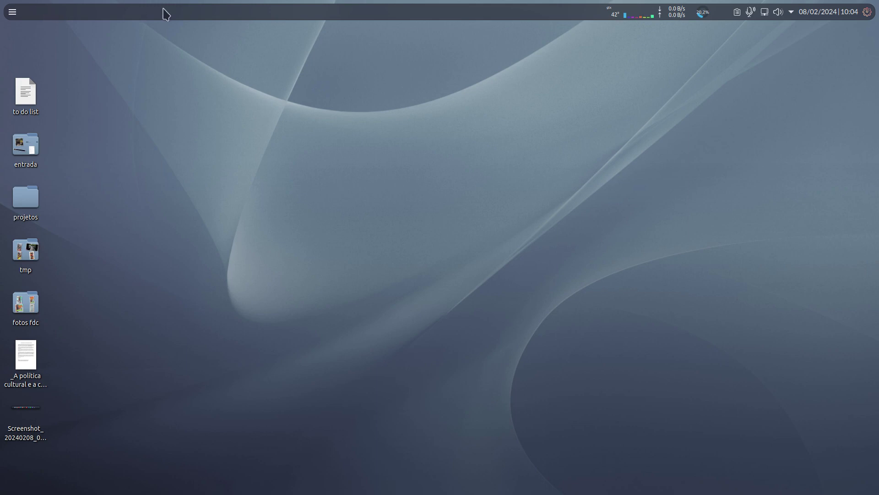
Move the desktop panel from the upper edge of the screen to the lower edge
right_click(317, 14)
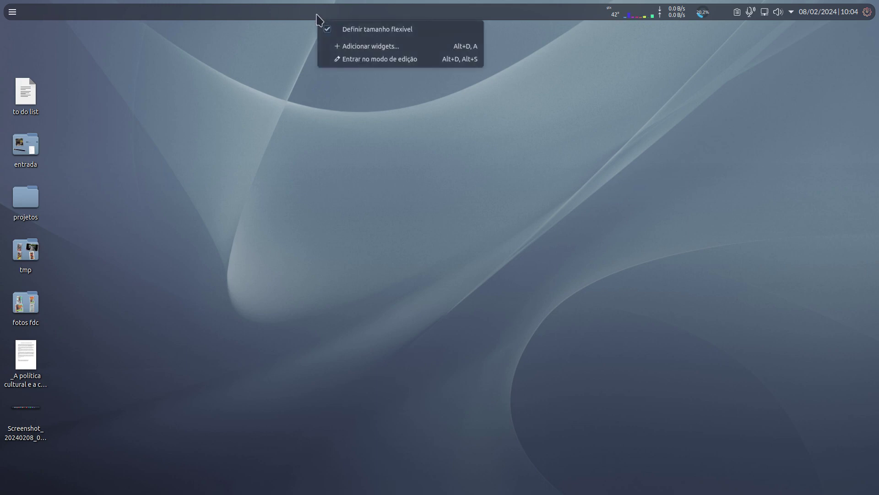
left_click(392, 61)
left_click_drag(373, 49, 359, 490)
left_click(425, 308)
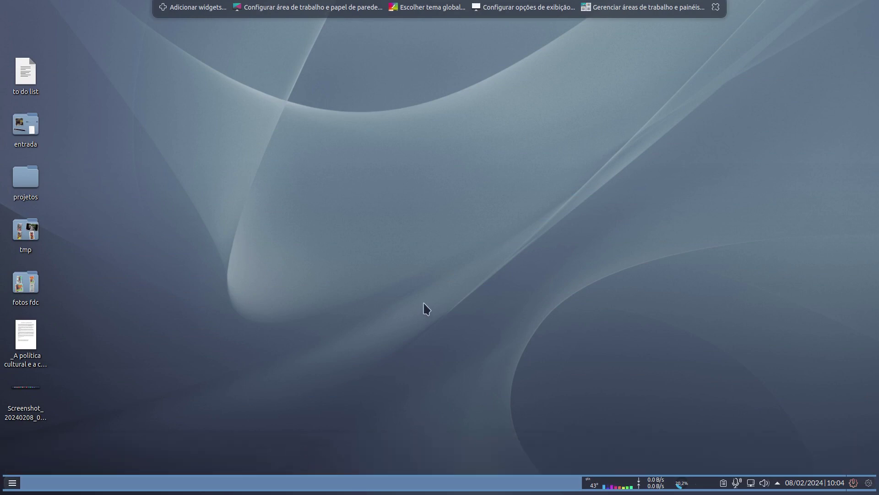
left_click(715, 9)
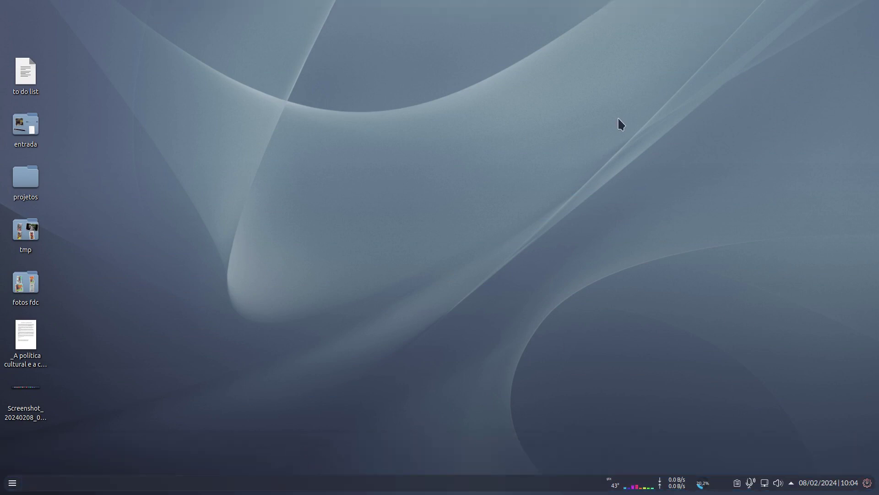
Return the desktop panel to the upper edge of the screen and leave edit mode
right_click(396, 483)
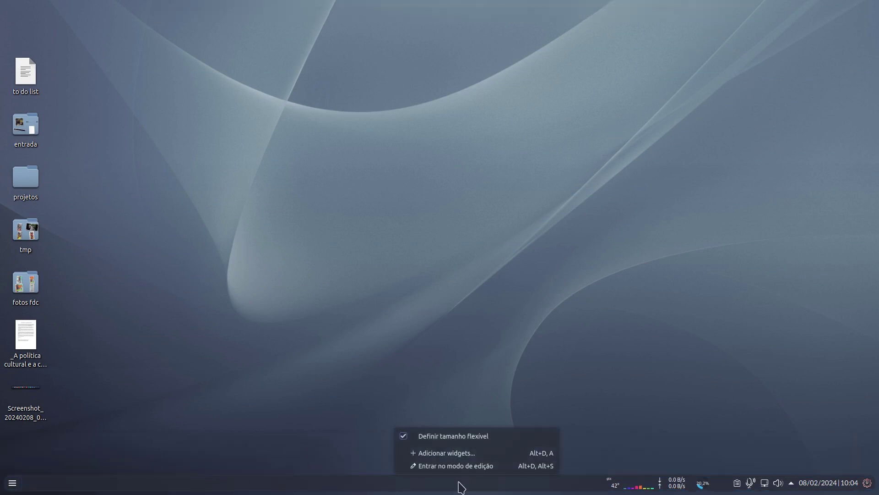
left_click(471, 471)
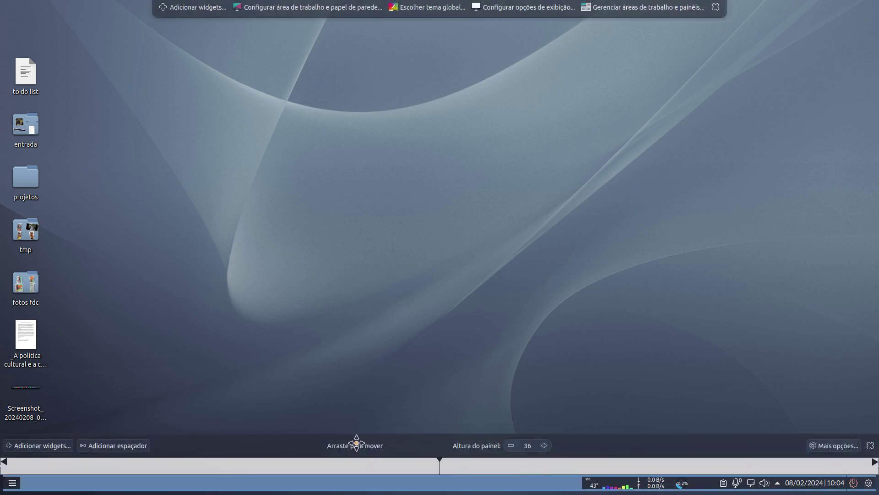
left_click_drag(354, 444, 417, 6)
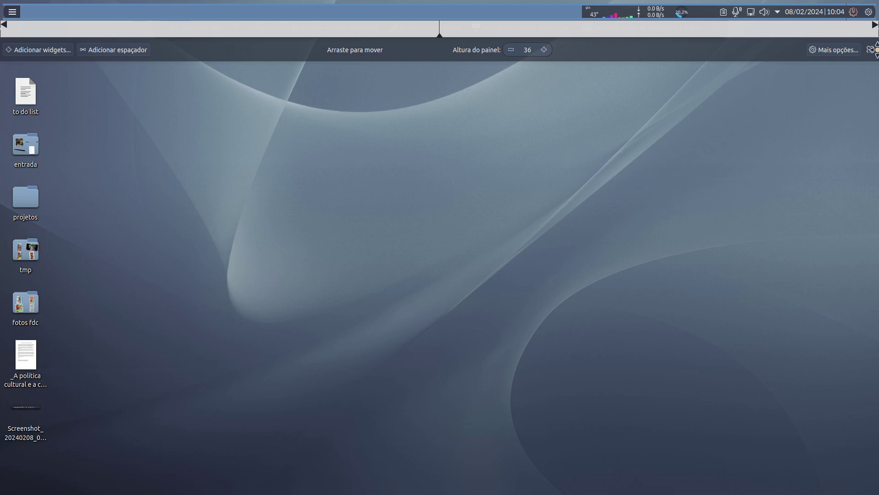
left_click(871, 50)
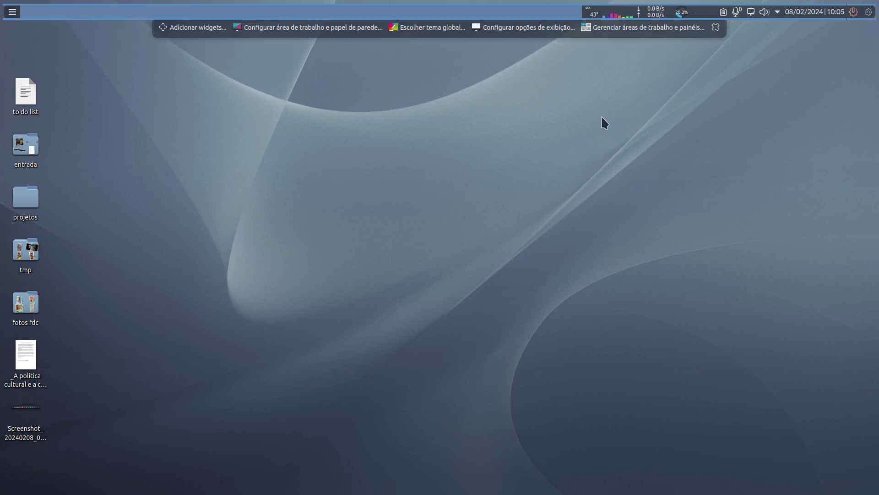
left_click(716, 28)
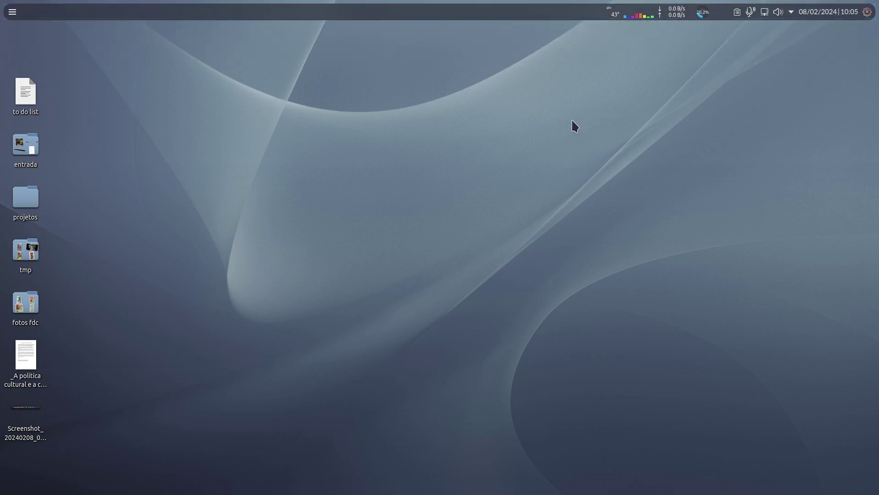
Open the projetos folder from the desktop to check its window against the panel, then close it
right_click(357, 14)
left_click(323, 179)
double_click(28, 202)
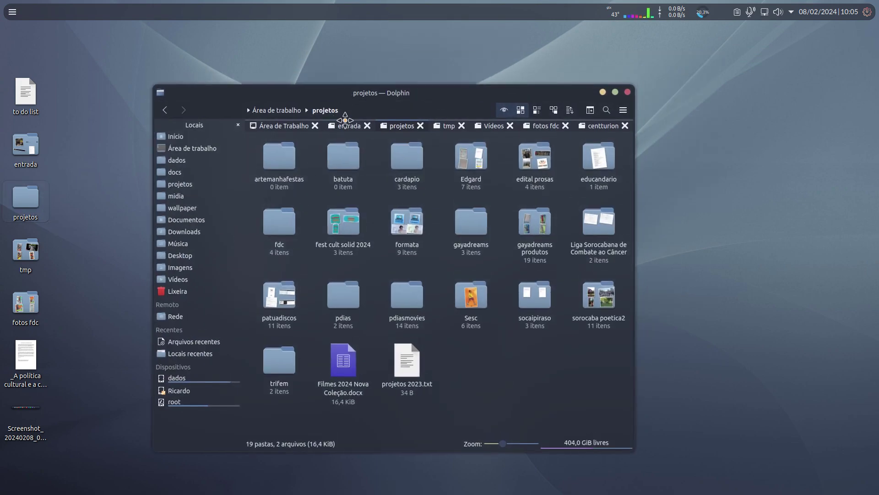
left_click_drag(345, 120, 341, 168)
left_click(624, 140)
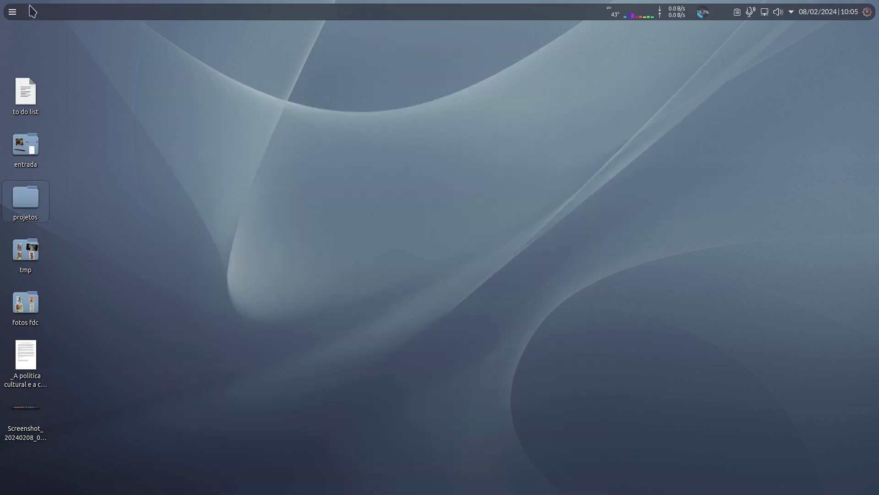
Search the available widgets for "menu" and add the Menu global widget to the upper panel
right_click(419, 17)
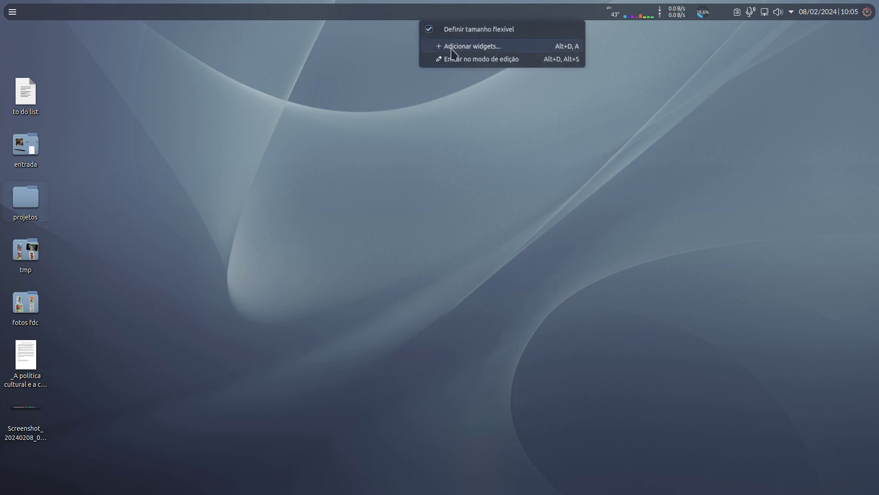
left_click(482, 46)
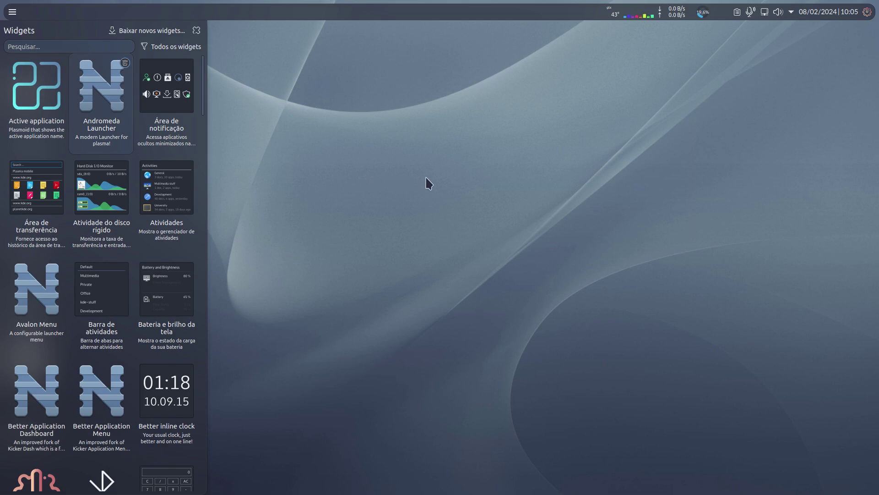
type("menu")
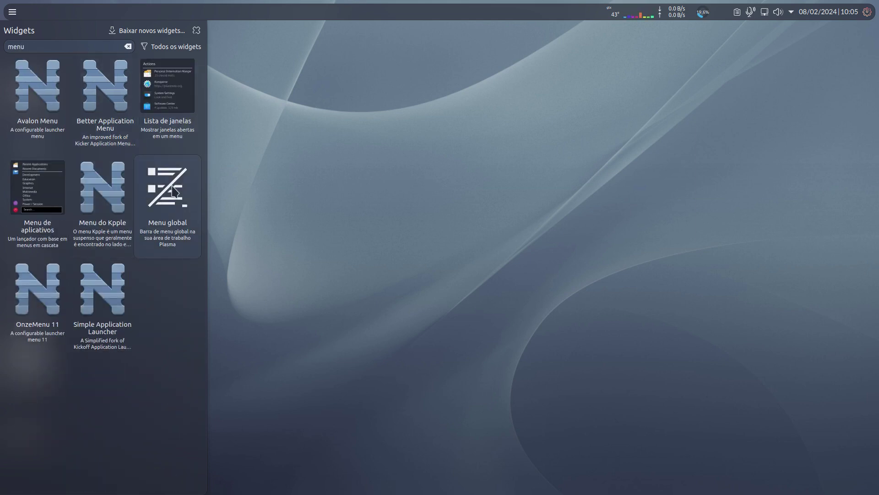
left_click(357, 165)
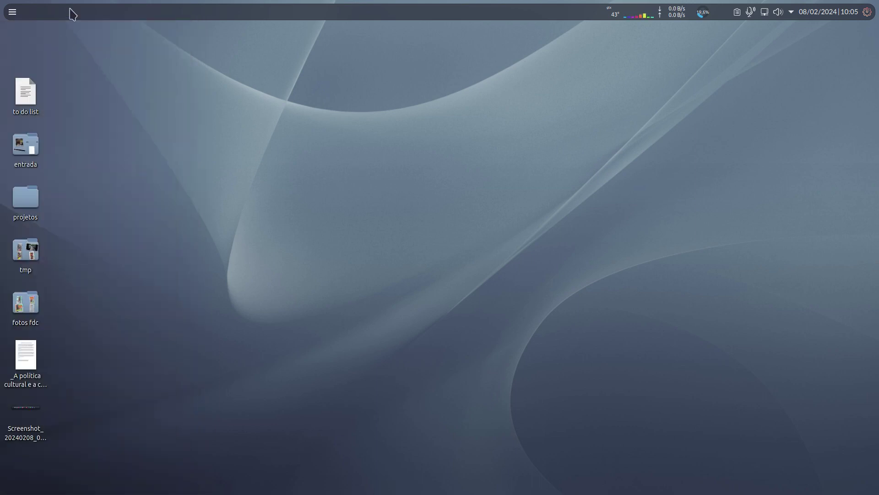
Reposition the Menu global widget in the panel so it sits directly after the application launcher, and leave edit mode
right_click(73, 14)
left_click(83, 59)
mouse_move(23, 17)
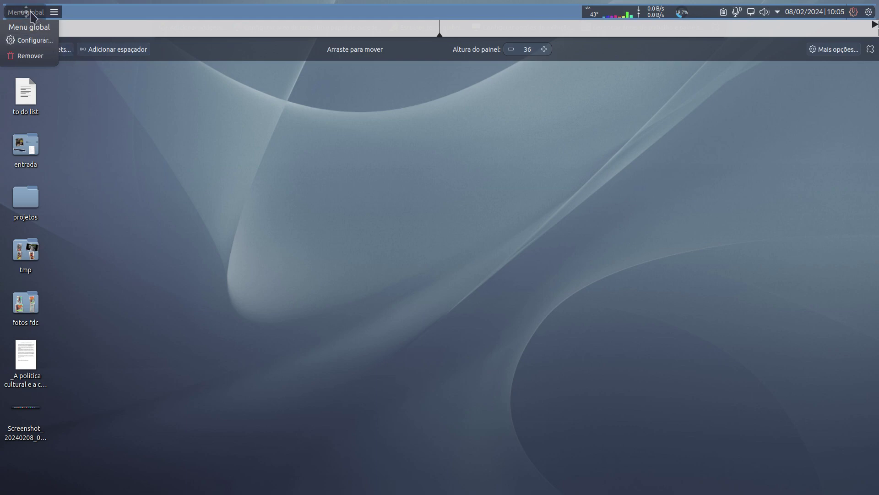
mouse_move(55, 15)
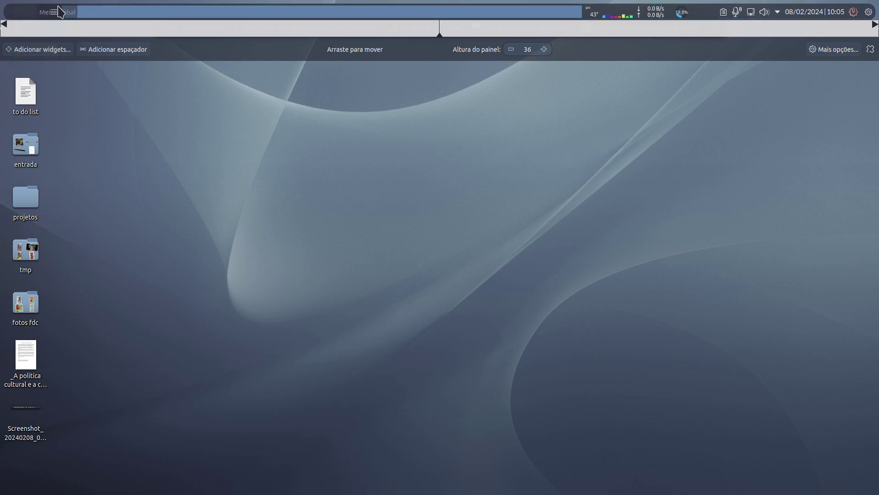
left_click(243, 120)
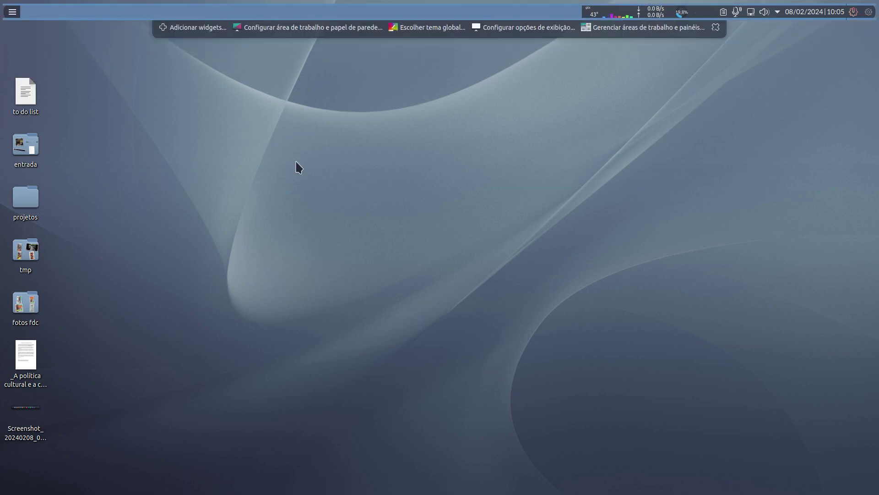
left_click(715, 27)
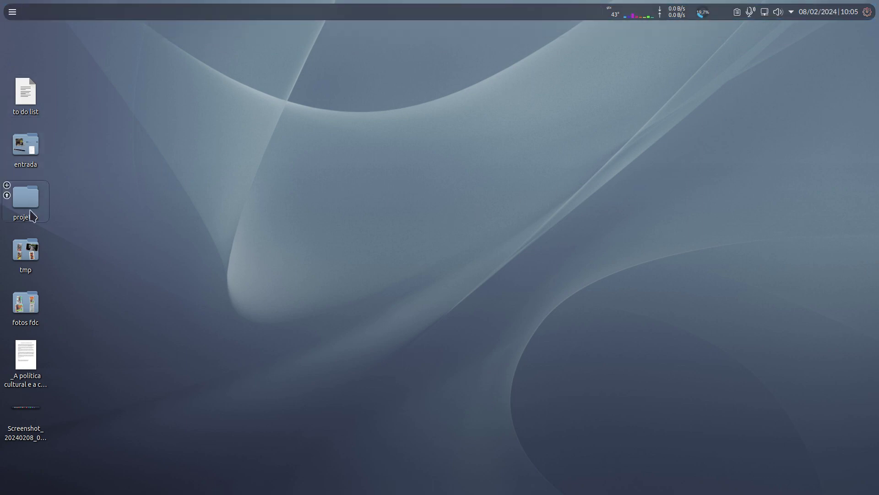
Open the entrada folder, browse its menus in the panel's global menu, and close the window
left_click(18, 154)
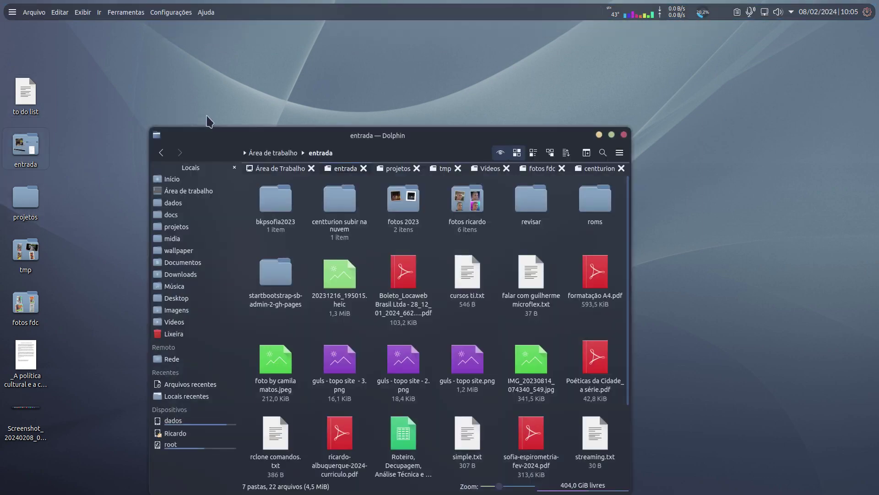
left_click(35, 12)
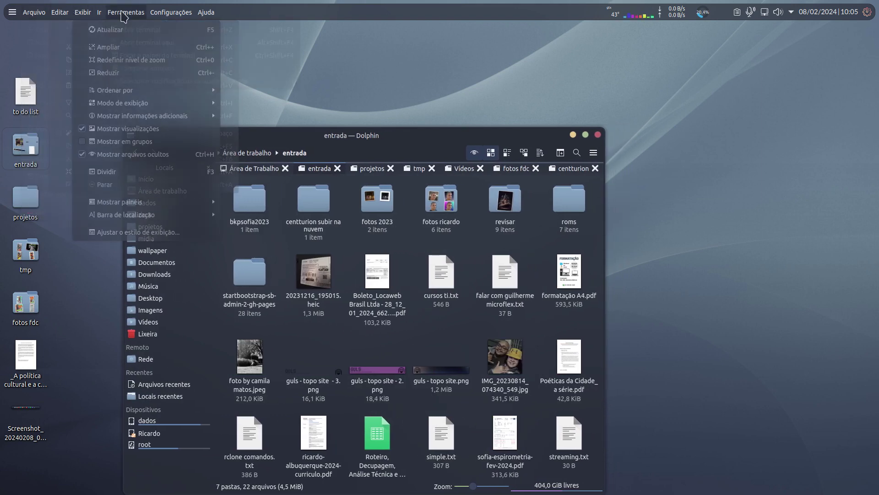
left_click(592, 141)
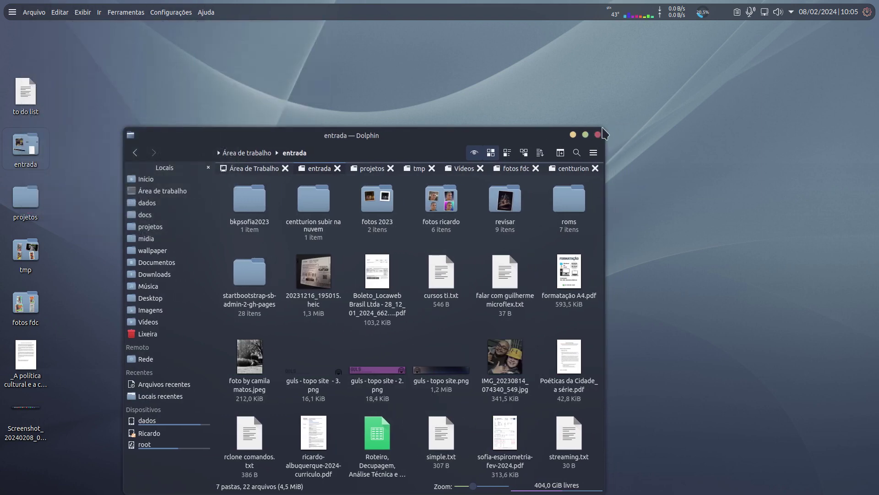
left_click(598, 135)
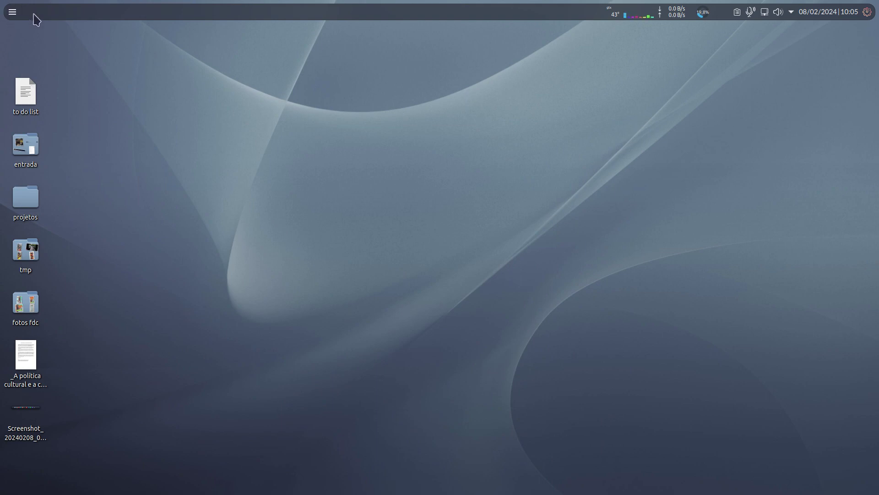
Add an empty panel (Painel vazio) to the desktop
right_click(449, 158)
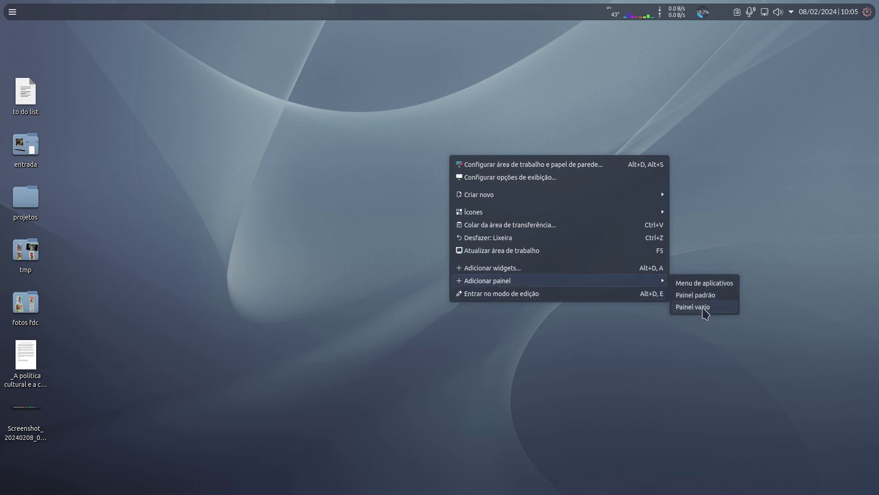
left_click(704, 310)
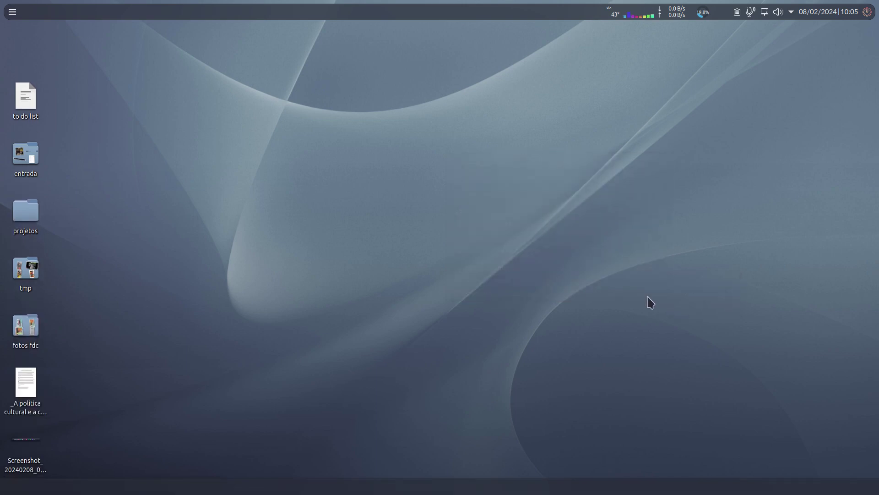
Shorten the new empty panel to about half the screen width and set its alignment to Centro
right_click(486, 485)
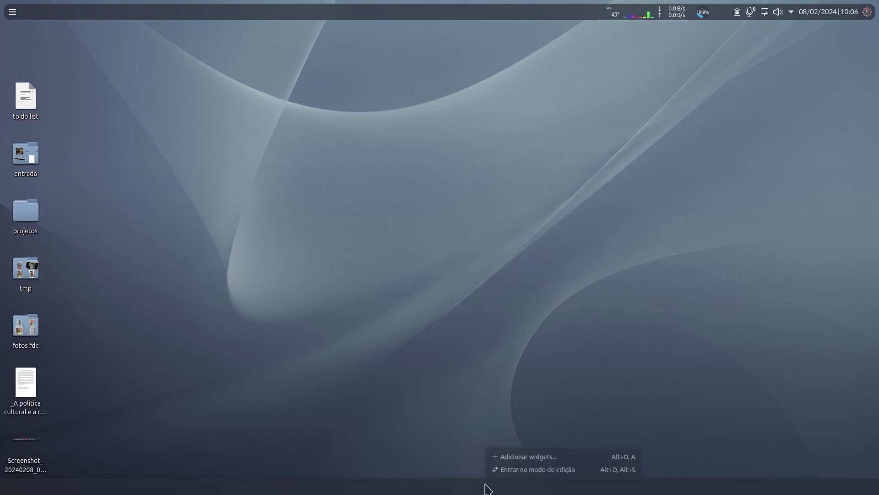
left_click(522, 472)
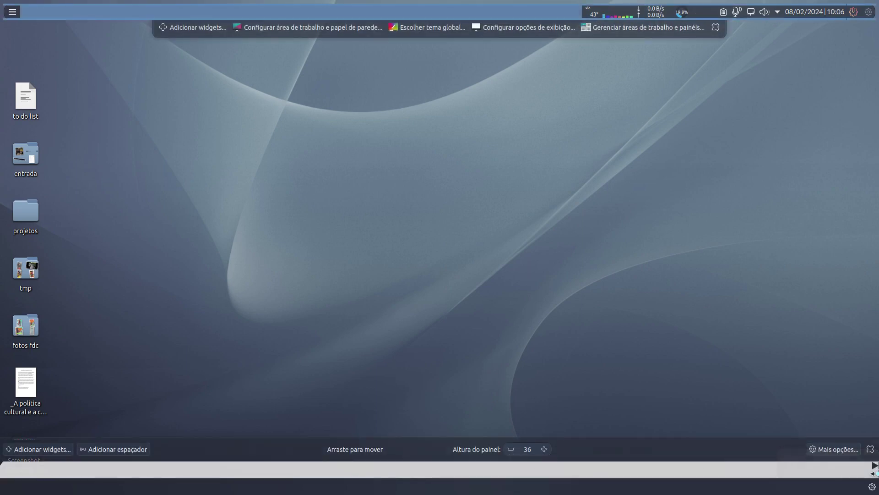
left_click_drag(872, 474, 443, 482)
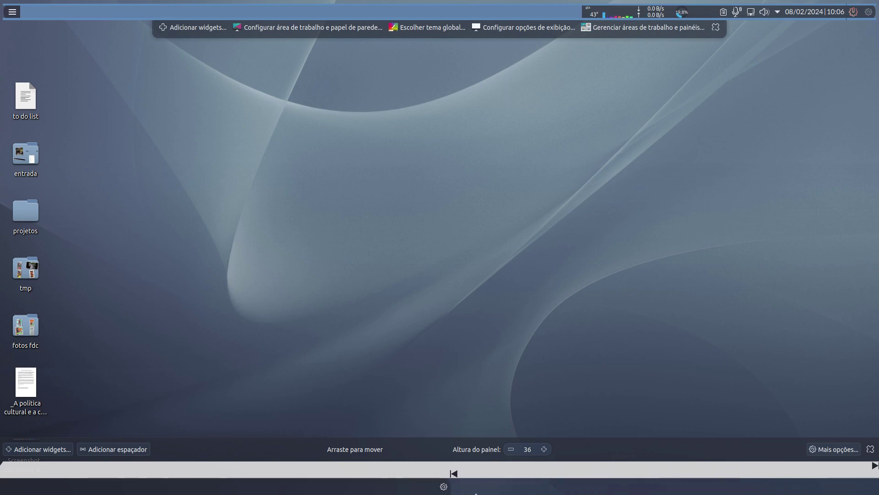
left_click(830, 450)
left_click(801, 205)
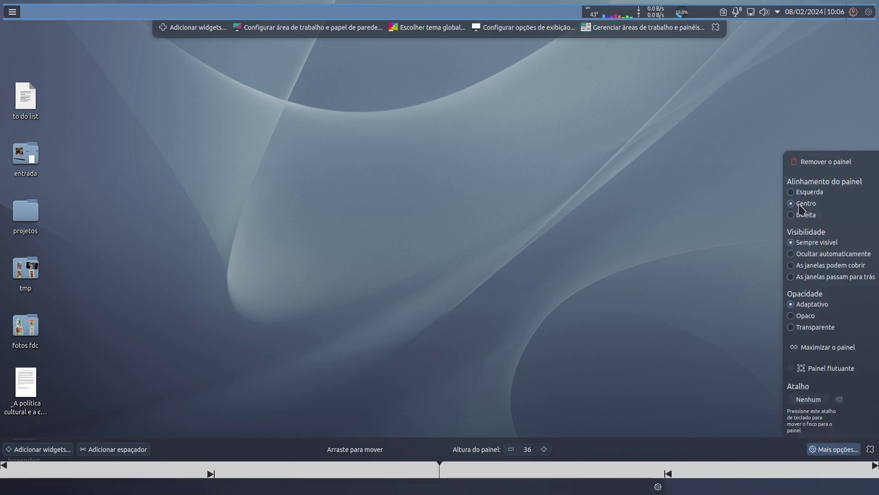
left_click(626, 257)
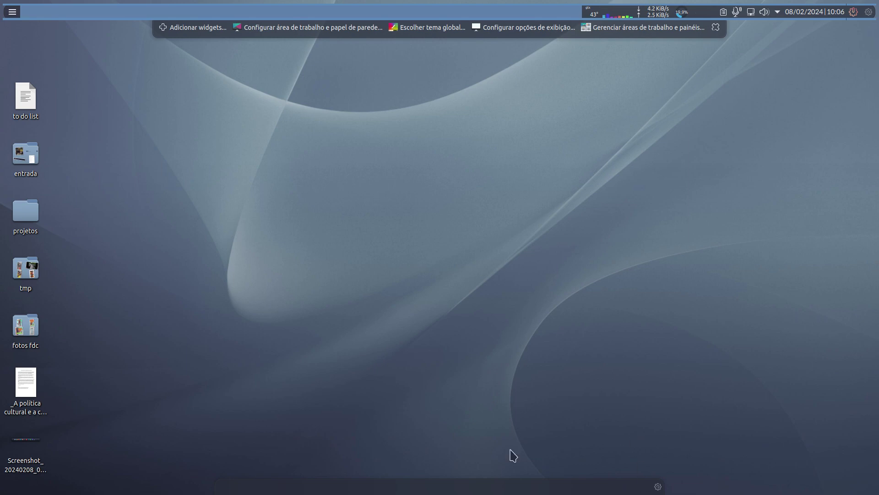
Find "gere" among the widgets, add Gerenciador de tarefas apenas com ícones to the empty lower panel, and leave edit mode
right_click(503, 489)
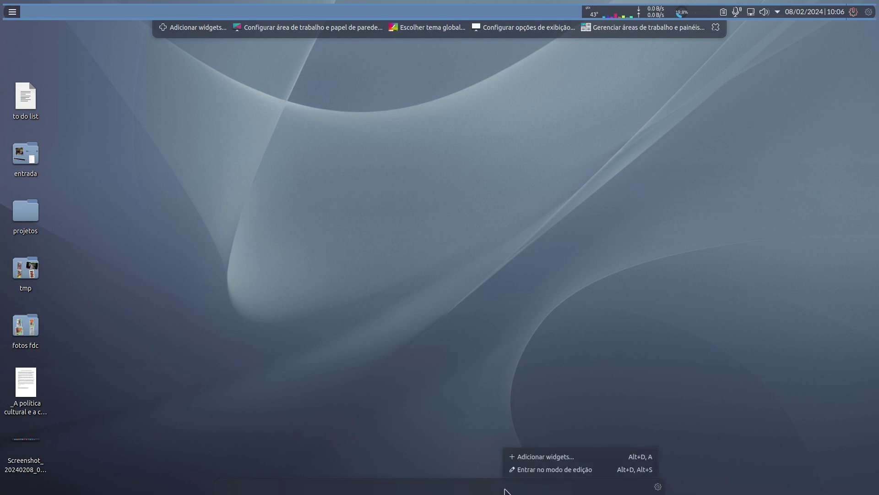
left_click(549, 457)
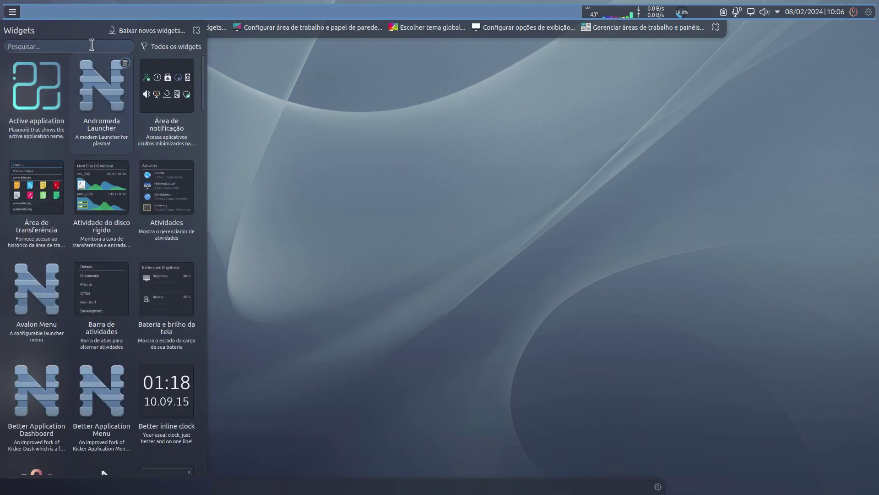
type("gere")
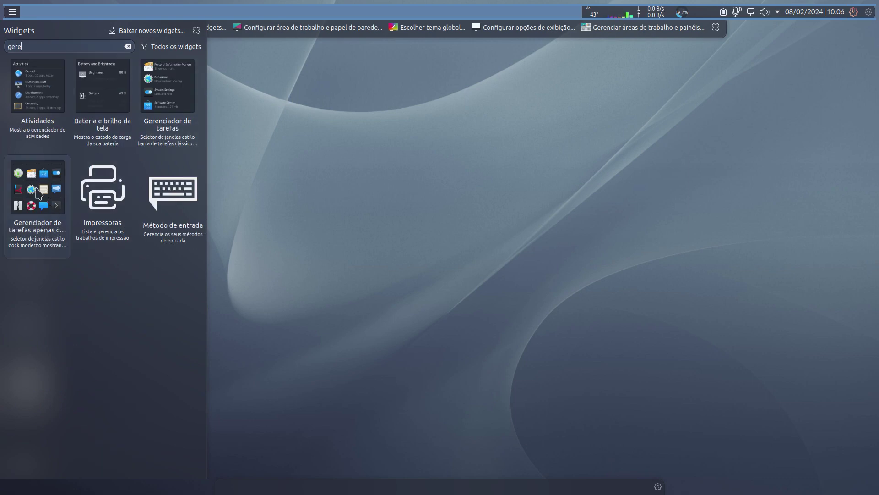
double_click(25, 216)
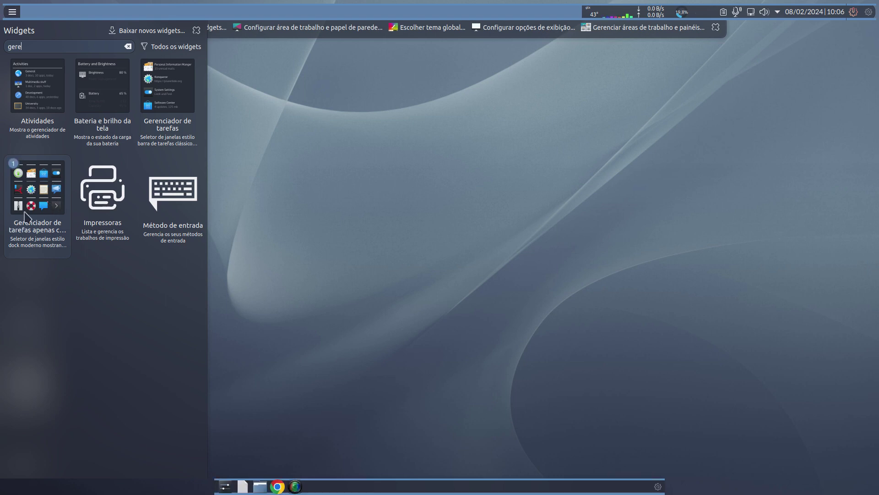
left_click(377, 314)
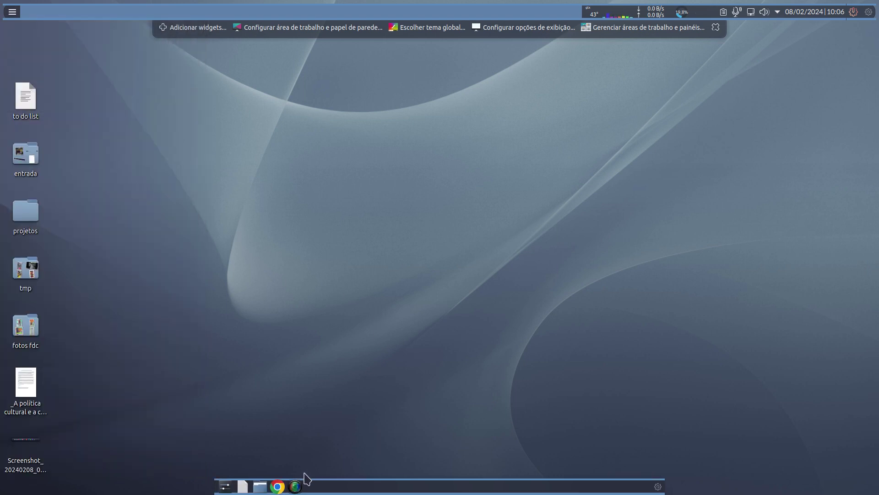
left_click(715, 28)
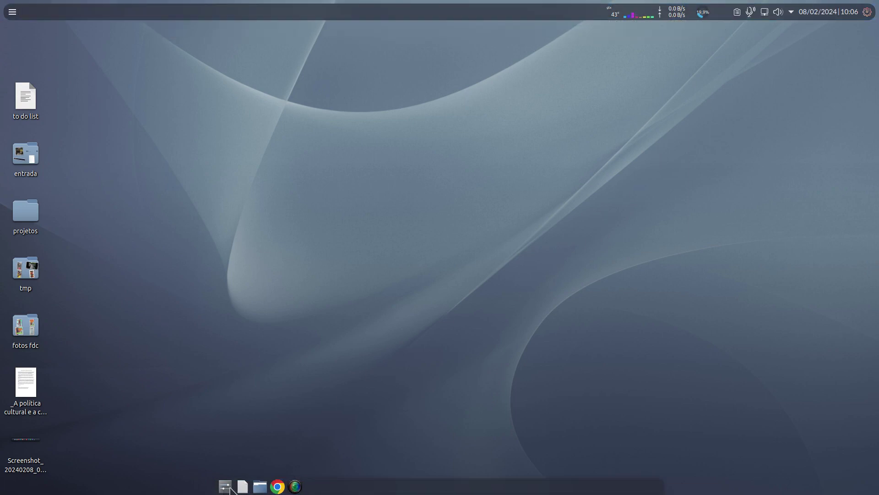
Add two spacers to the lower panel, place the task manager between them to centre its icons, and leave edit mode
right_click(434, 492)
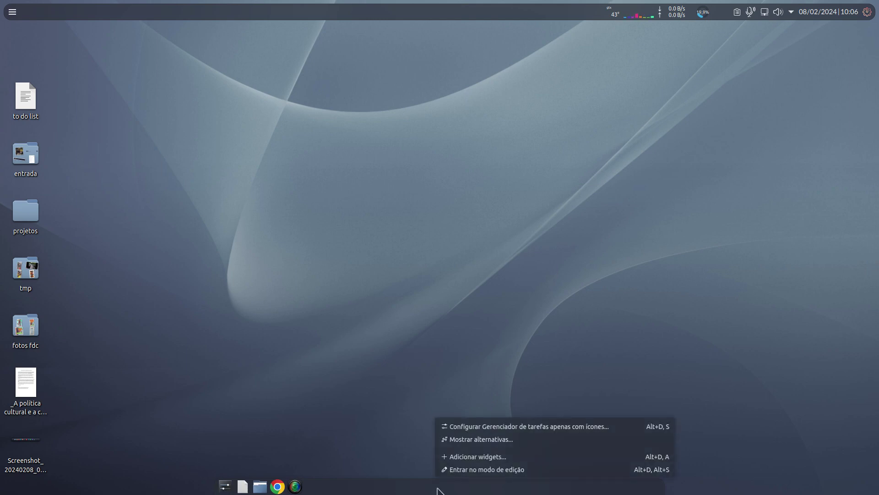
left_click(496, 469)
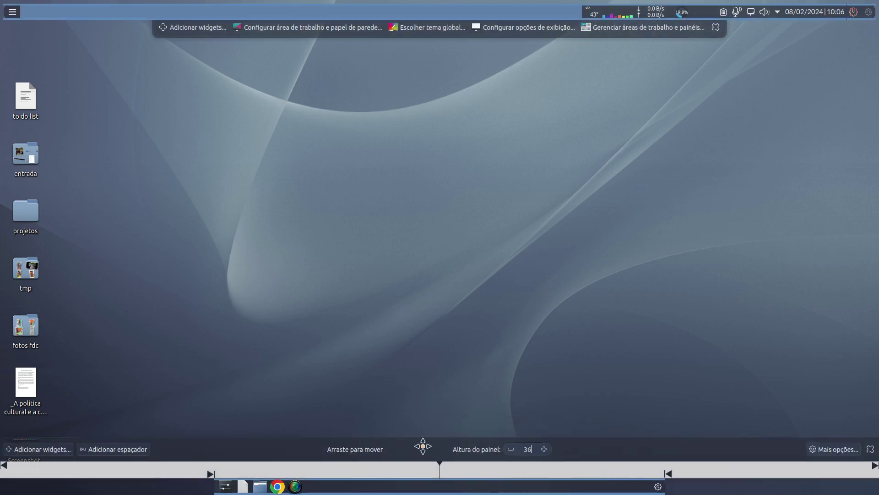
left_click(134, 455)
mouse_move(267, 485)
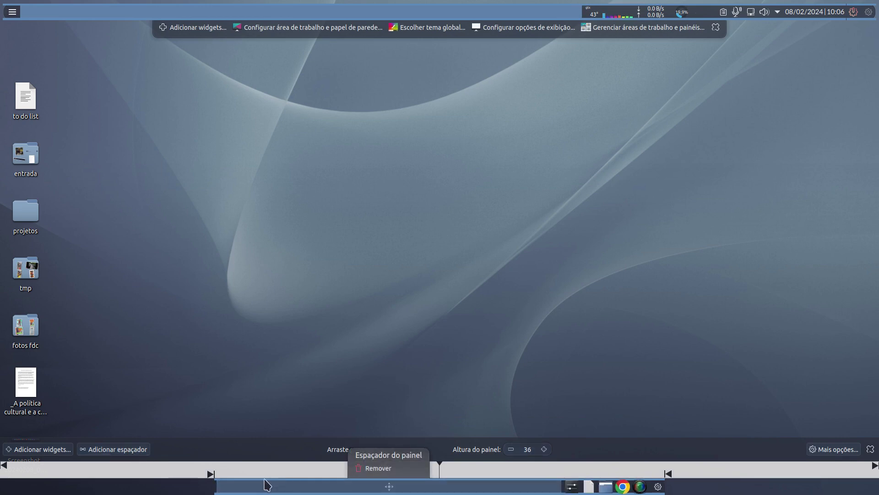
left_click(115, 450)
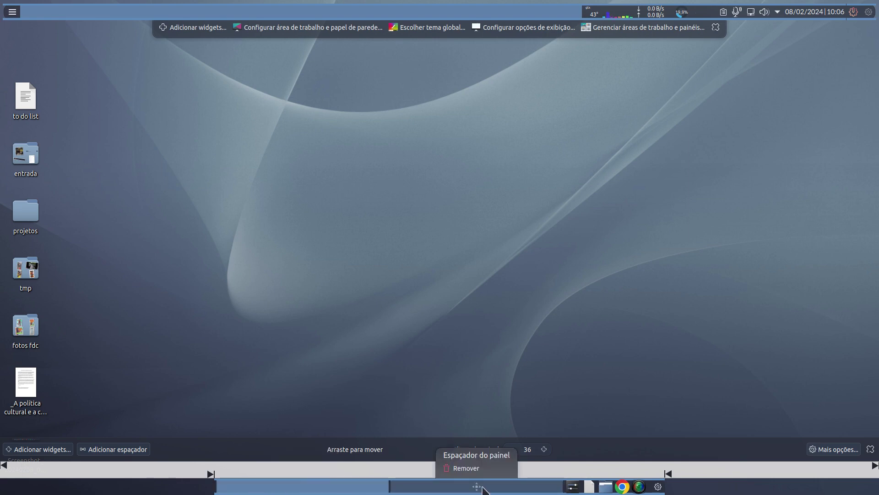
mouse_move(637, 490)
left_click_drag(608, 488, 432, 488)
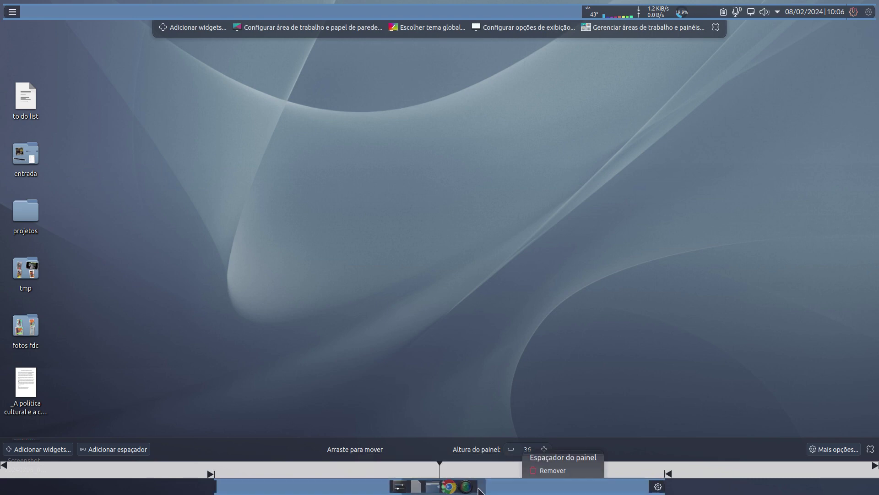
left_click(644, 357)
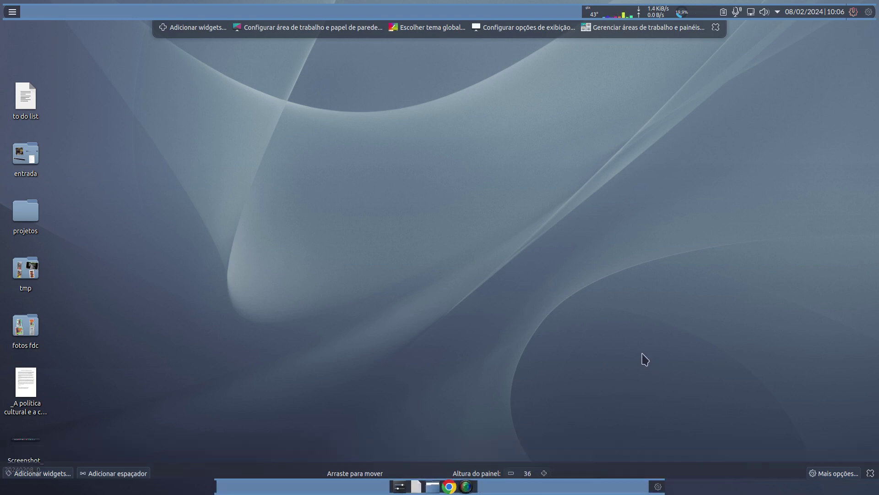
left_click(715, 28)
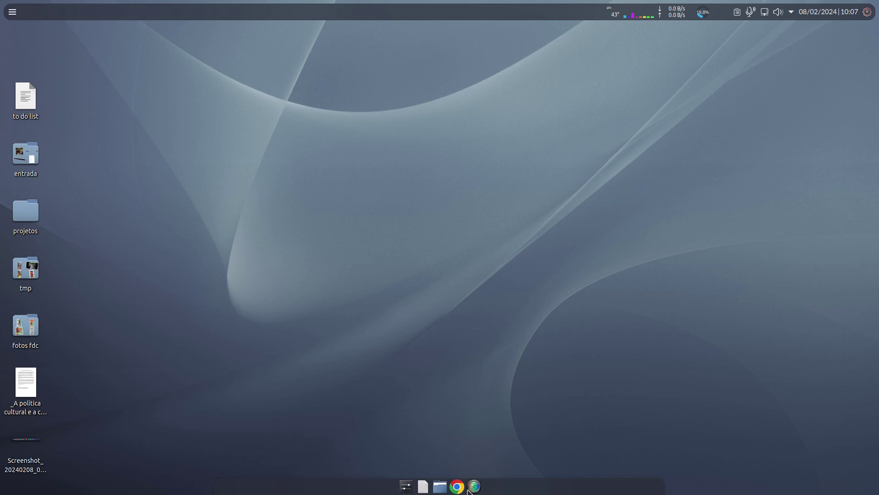
Set the lower panel's height to 48 and leave edit mode
right_click(537, 492)
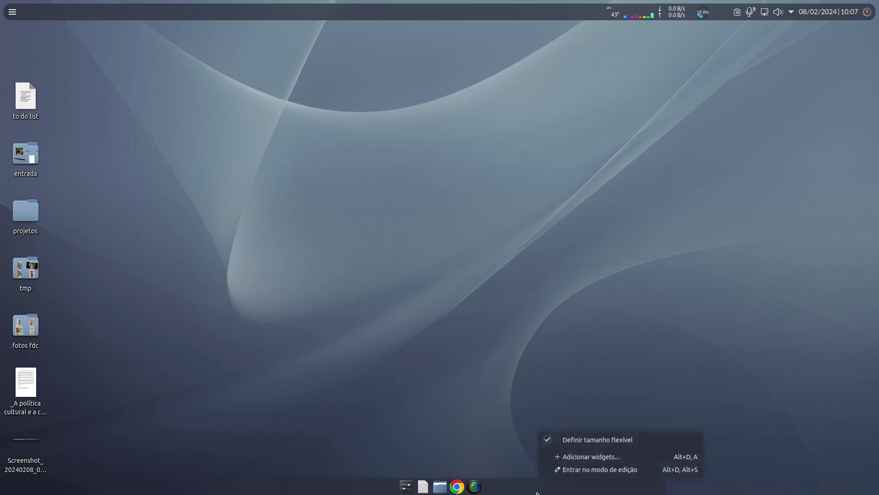
left_click(583, 473)
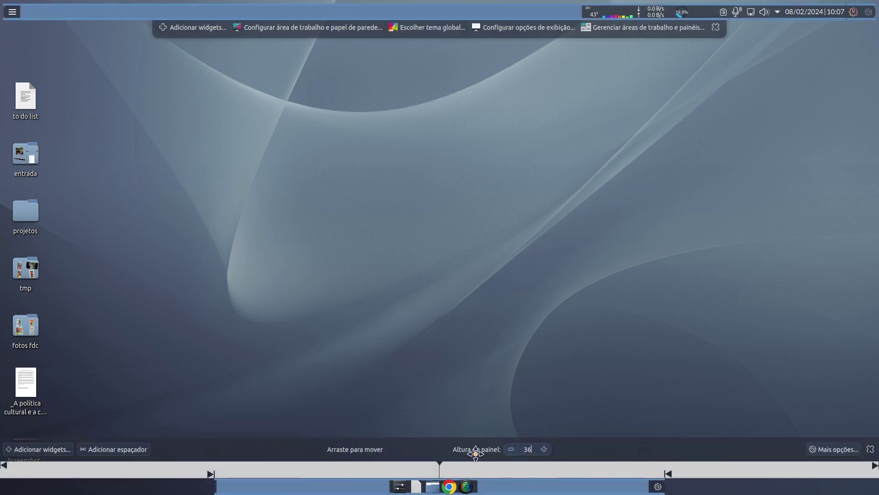
left_click(544, 451)
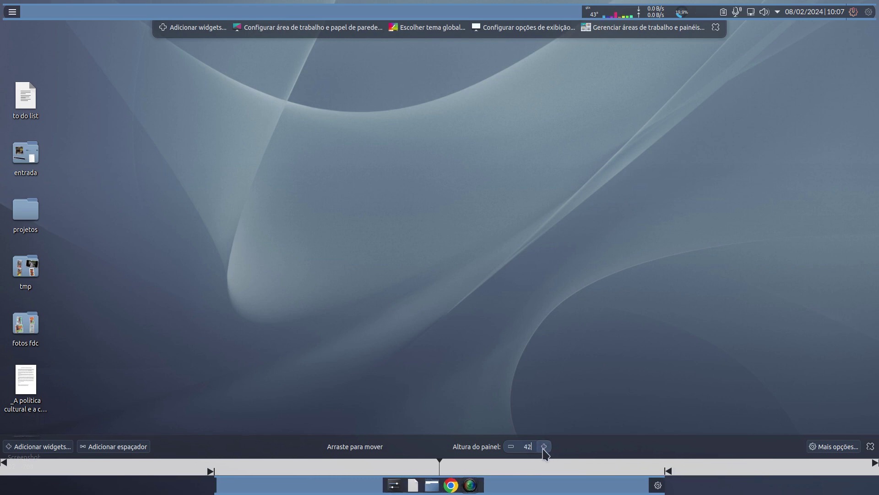
left_click(544, 450)
left_click(545, 449)
left_click(545, 445)
left_click(545, 445)
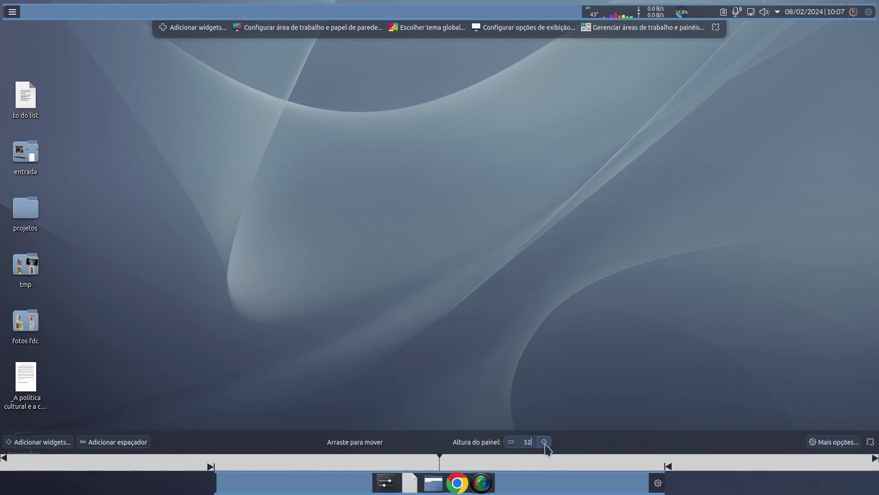
left_click(511, 444)
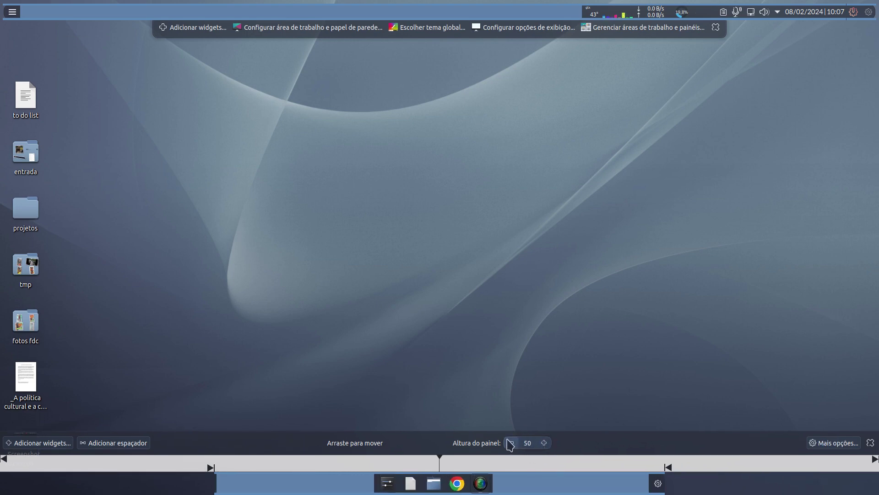
left_click(544, 443)
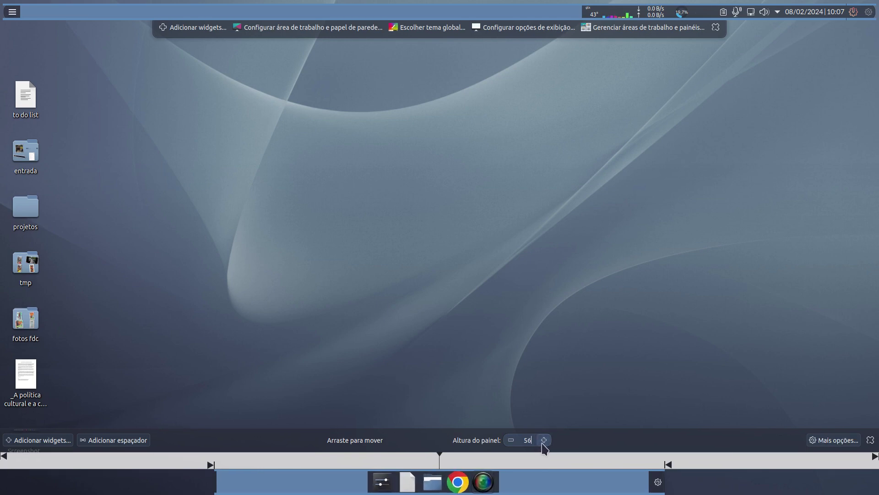
left_click(512, 443)
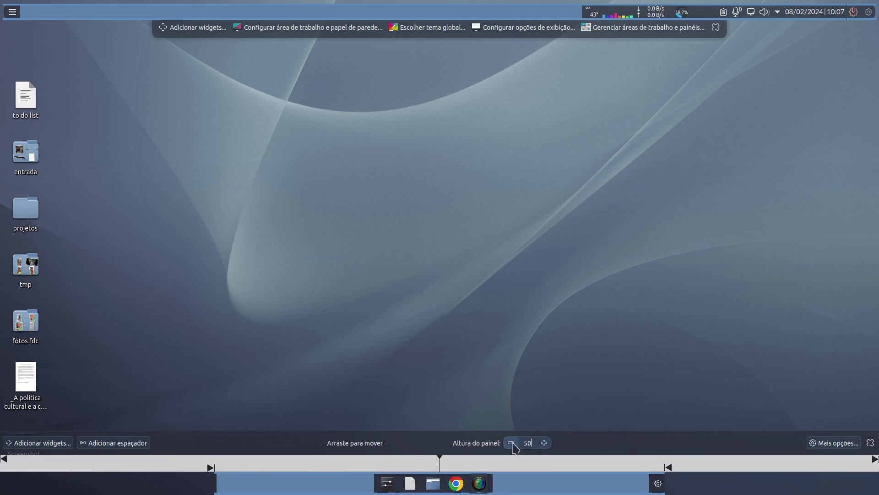
left_click(512, 442)
left_click(511, 443)
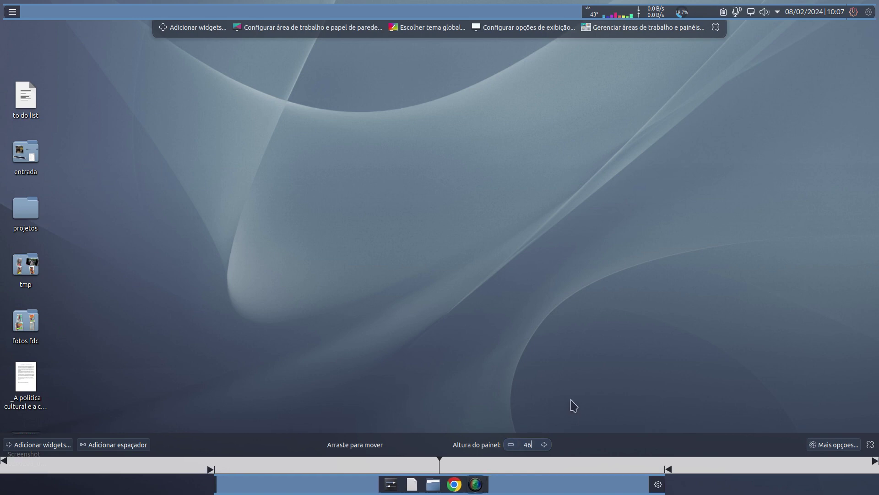
left_click(544, 444)
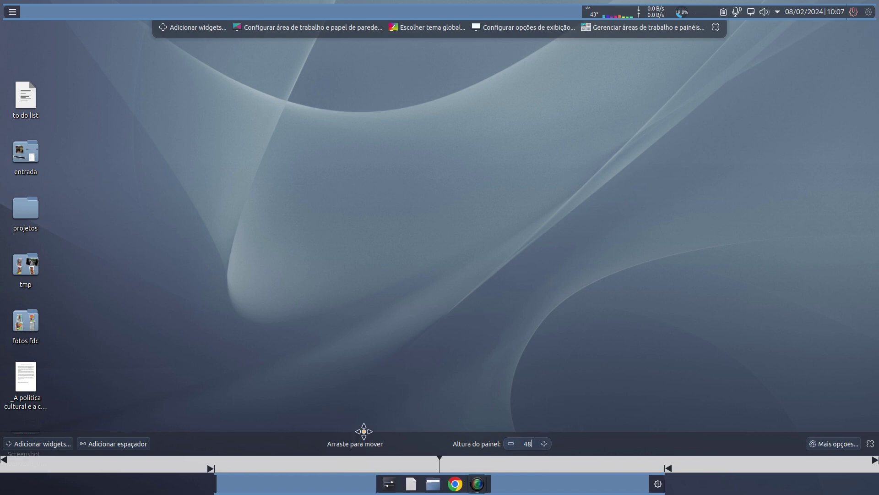
left_click(685, 382)
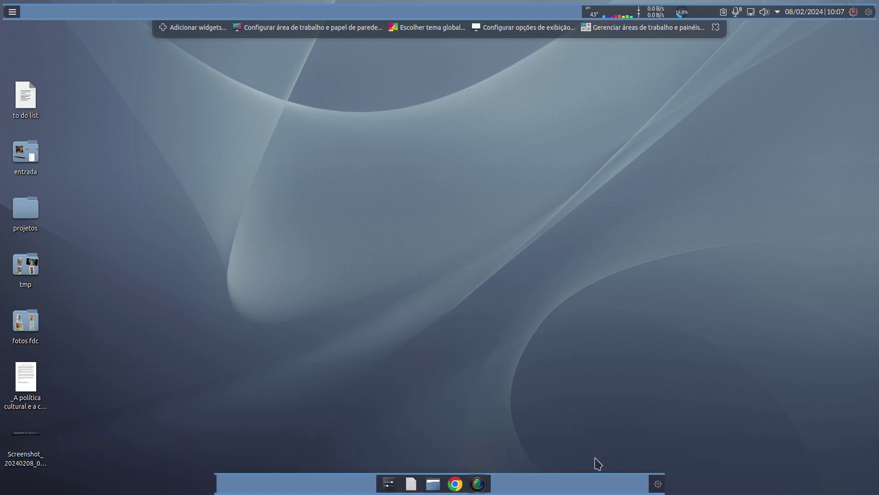
left_click(717, 28)
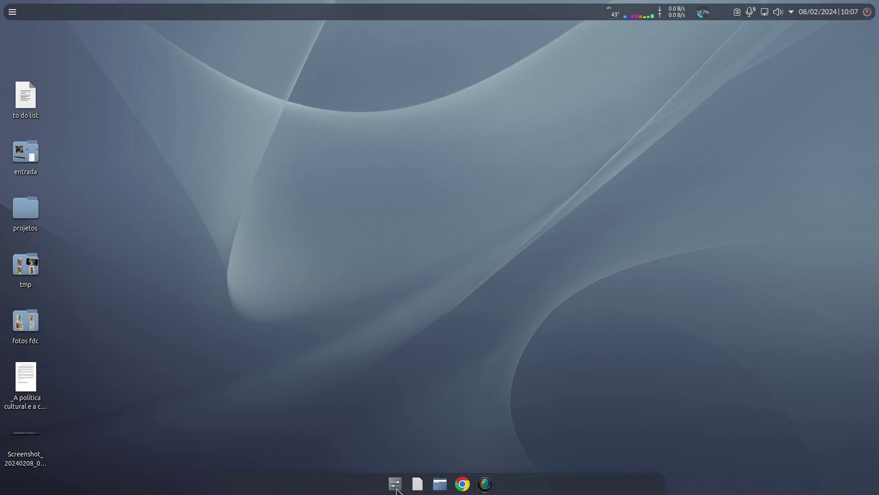
Unpin the system settings and blank document launchers from the lower panel's task manager
mouse_move(484, 488)
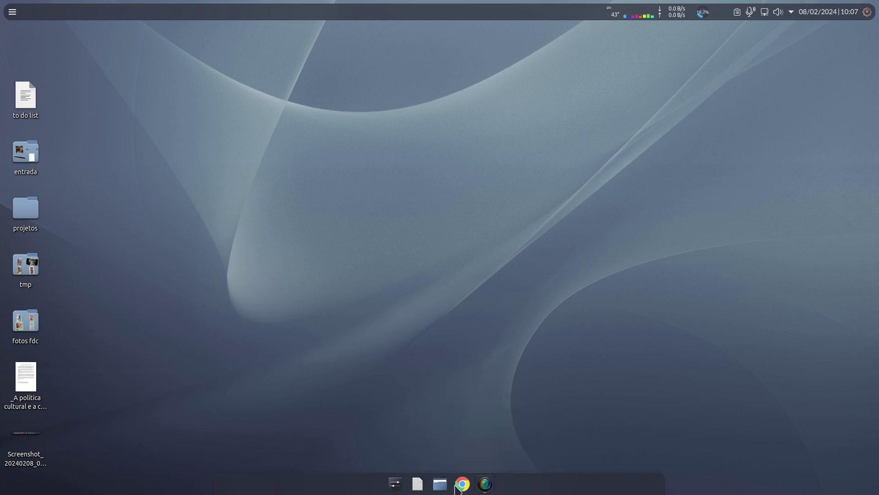
right_click(397, 488)
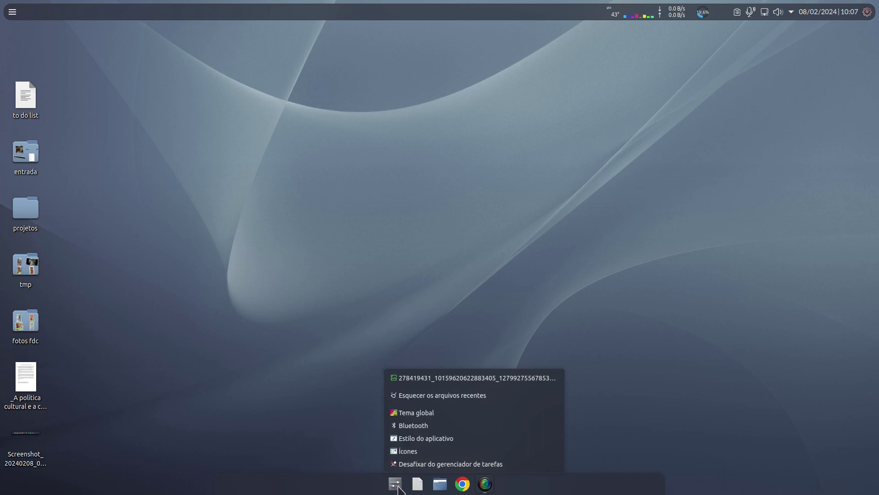
left_click(413, 464)
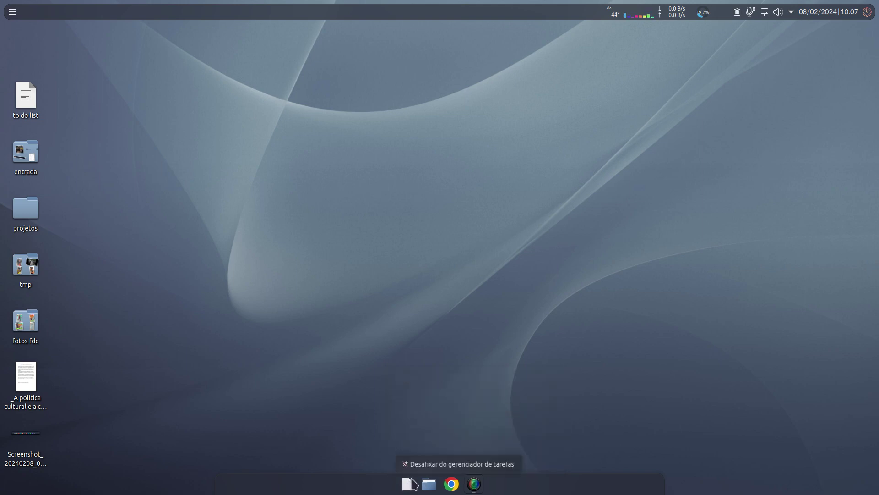
right_click(415, 488)
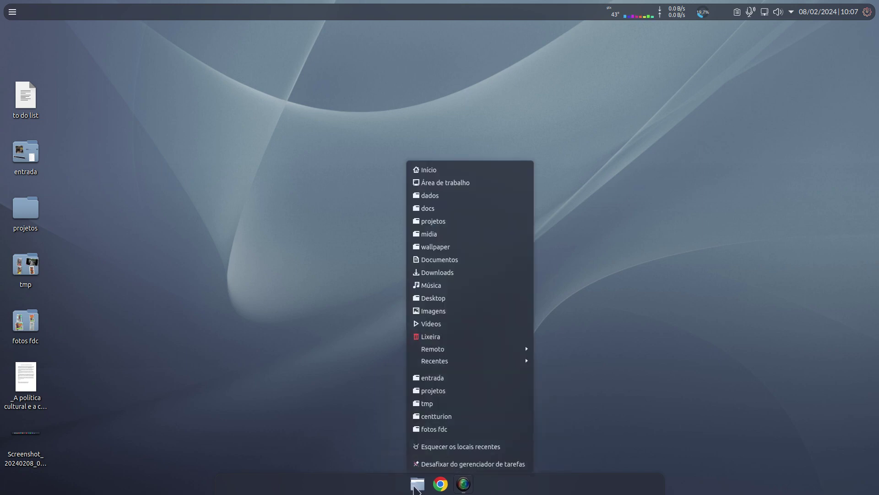
left_click(341, 431)
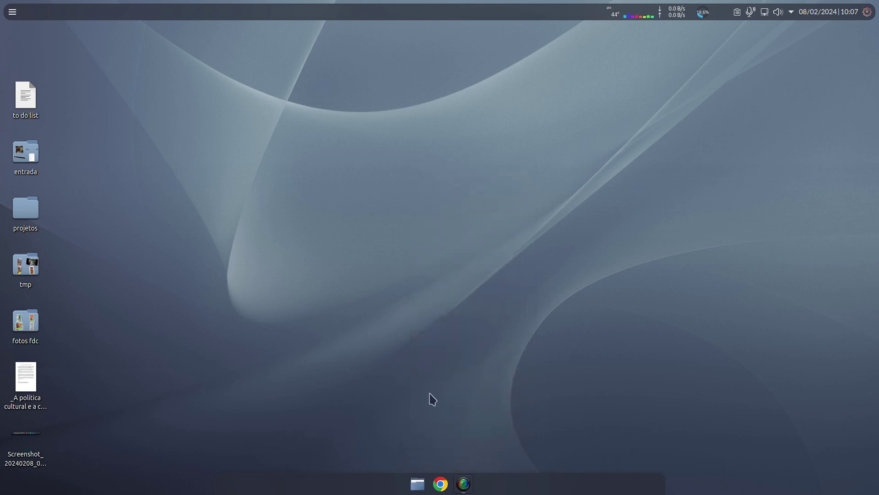
Test the file manager launcher in the lower panel by opening and closing its window twice
left_click(418, 486)
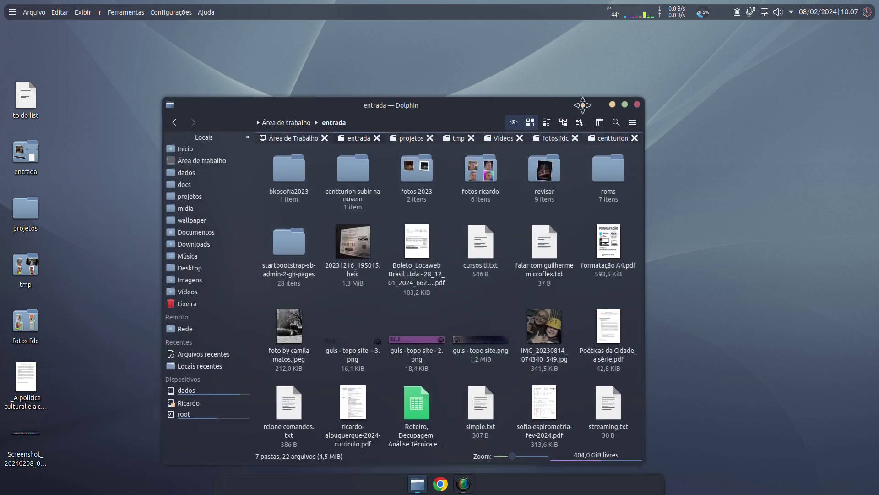
left_click(673, 102)
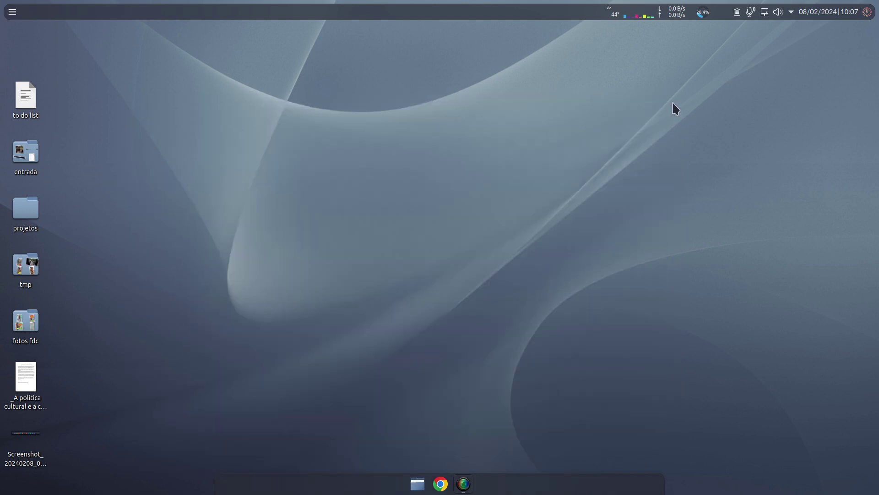
left_click(418, 482)
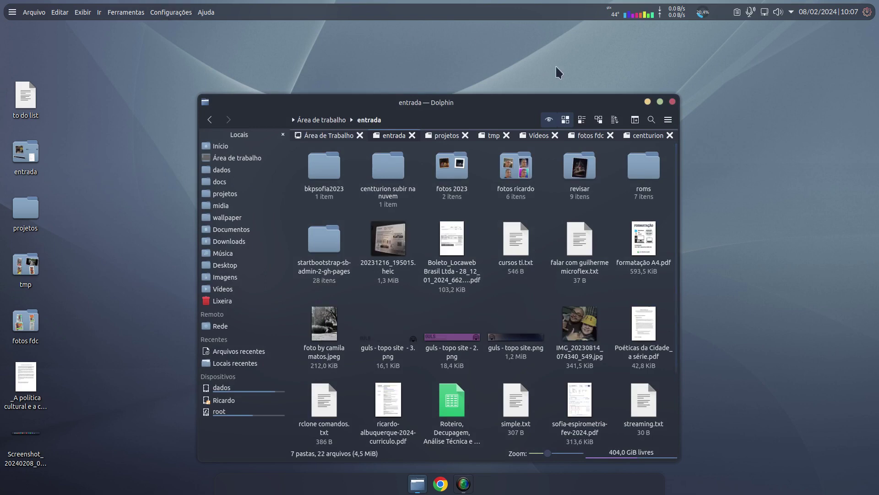
left_click(673, 102)
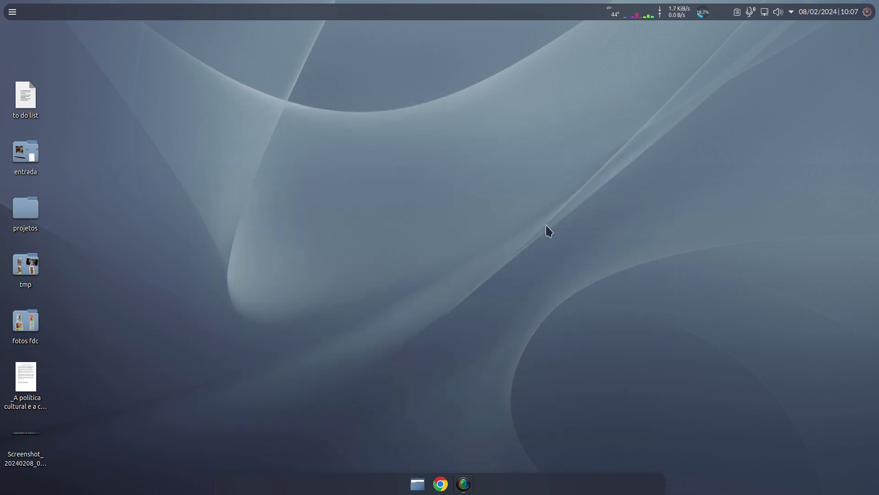
Add the icons-only task manager widget (Gerenciador de tarefas apenas com ícones) to the upper panel and close the widget list
right_click(437, 13)
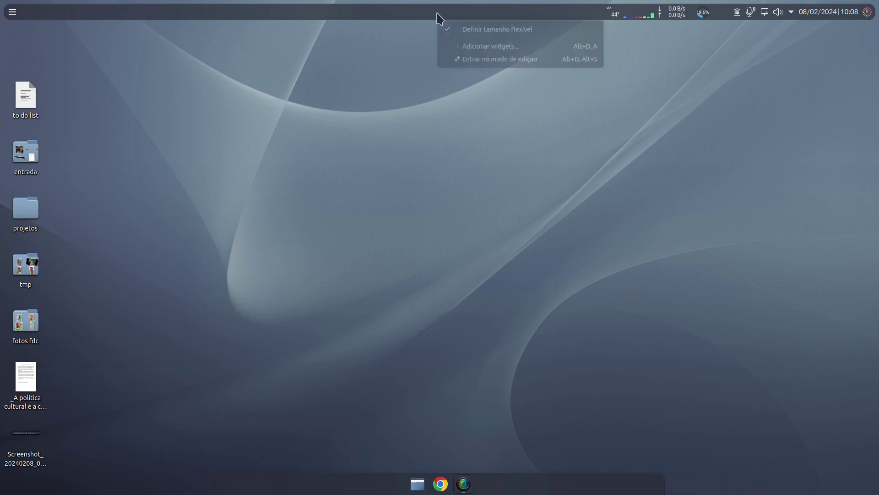
left_click(489, 45)
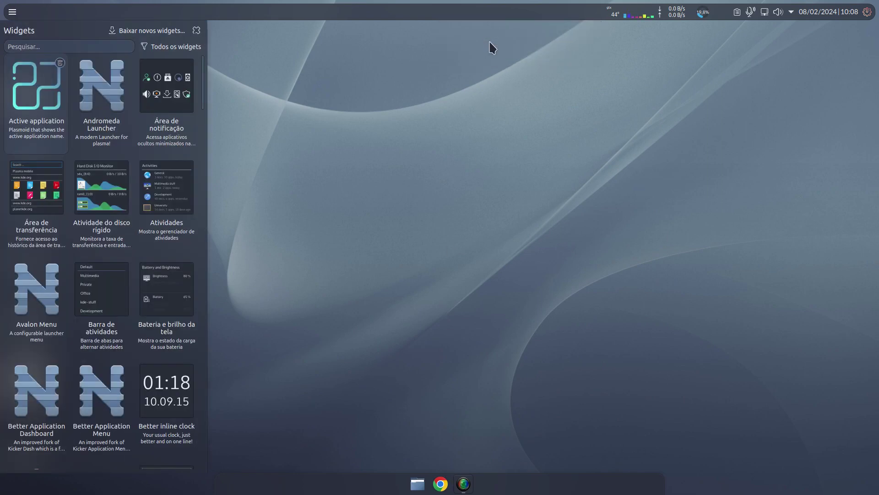
type("gere")
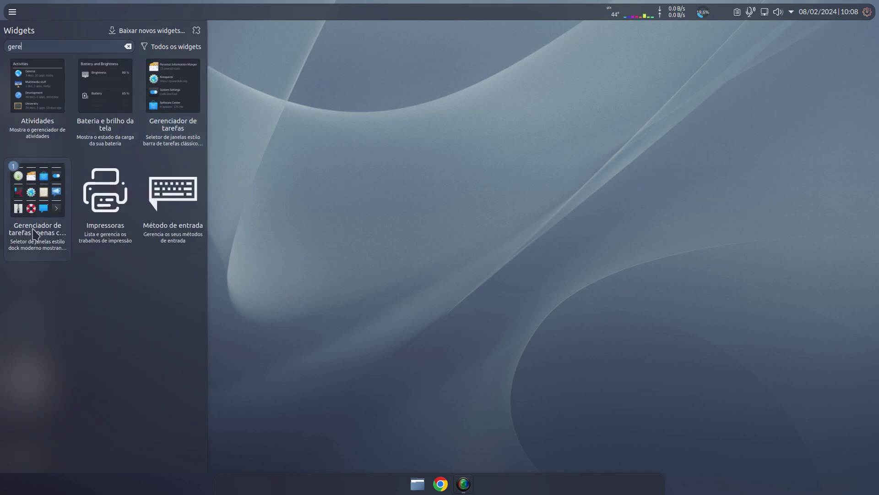
double_click(43, 199)
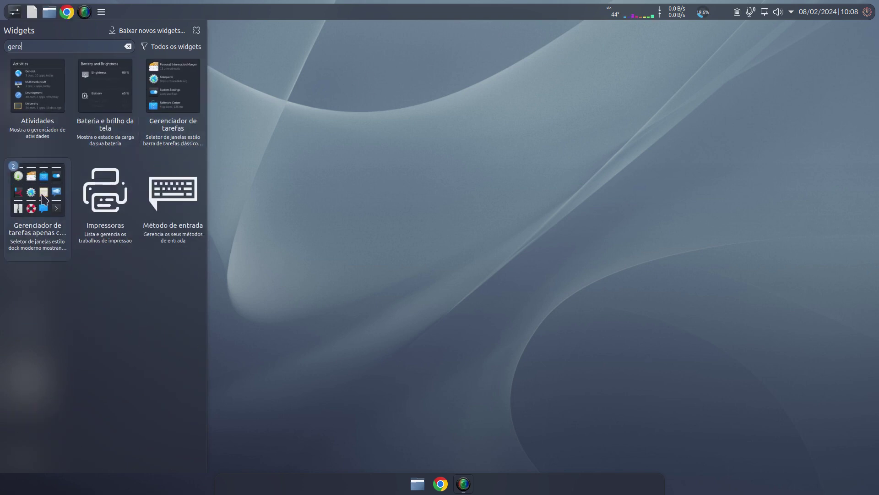
left_click(298, 141)
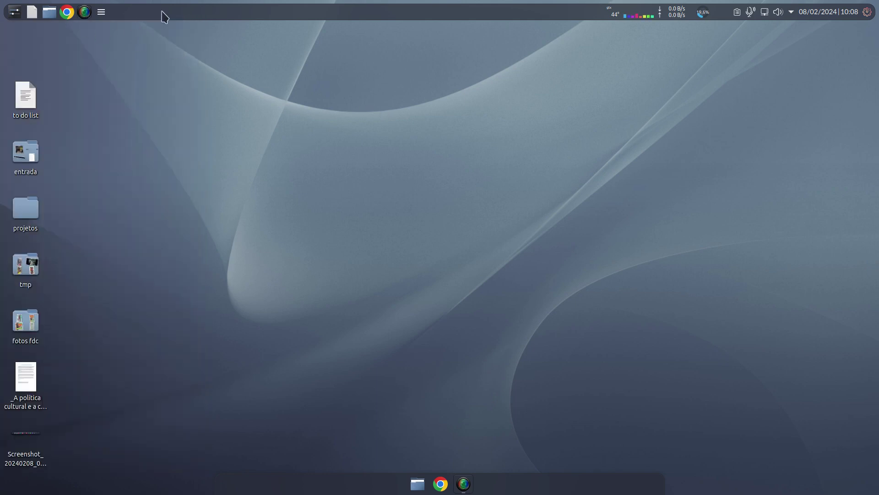
Put the upper panel in edit mode and move its task manager to just before the system monitor widgets
right_click(376, 19)
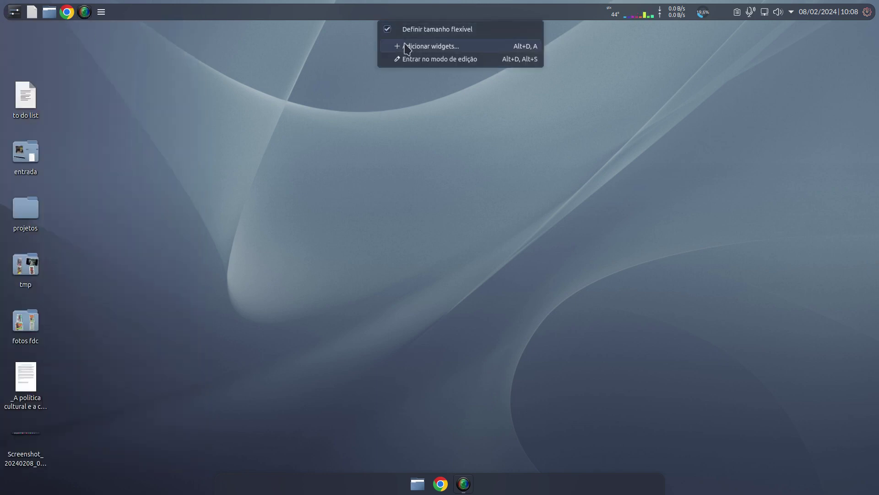
left_click(411, 59)
mouse_move(54, 13)
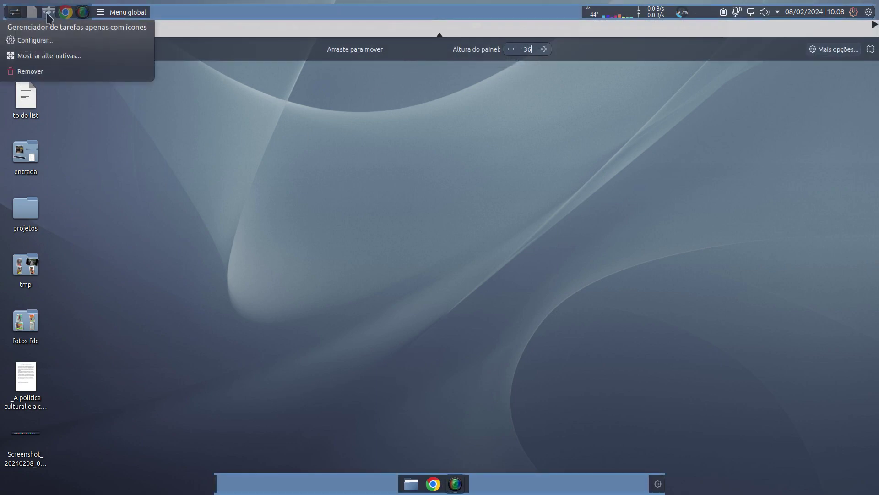
left_click_drag(50, 16, 544, 15)
mouse_move(544, 15)
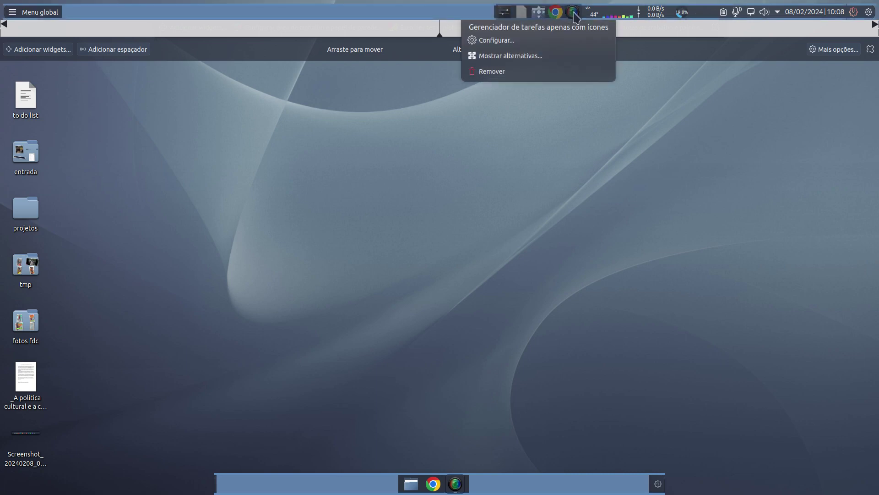
mouse_move(475, 16)
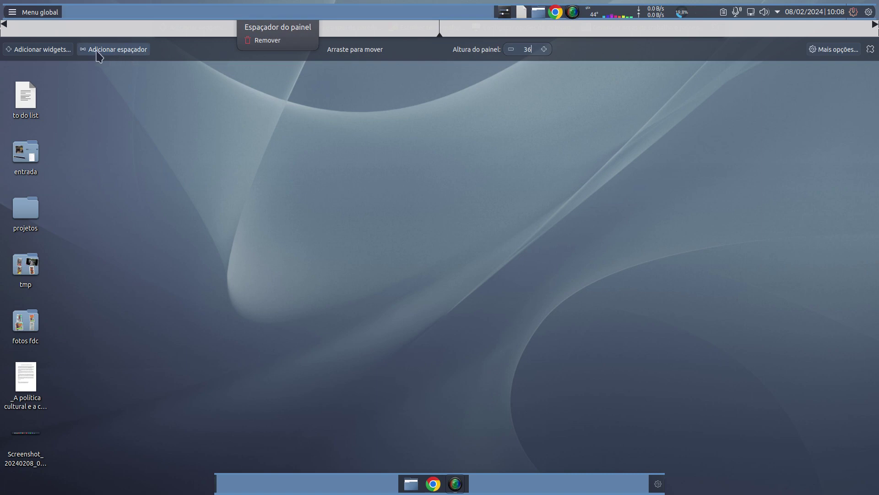
Add a spacer to the upper panel, place it between the task manager and system monitors to centre the icons, and leave edit mode
left_click(112, 49)
mouse_move(423, 14)
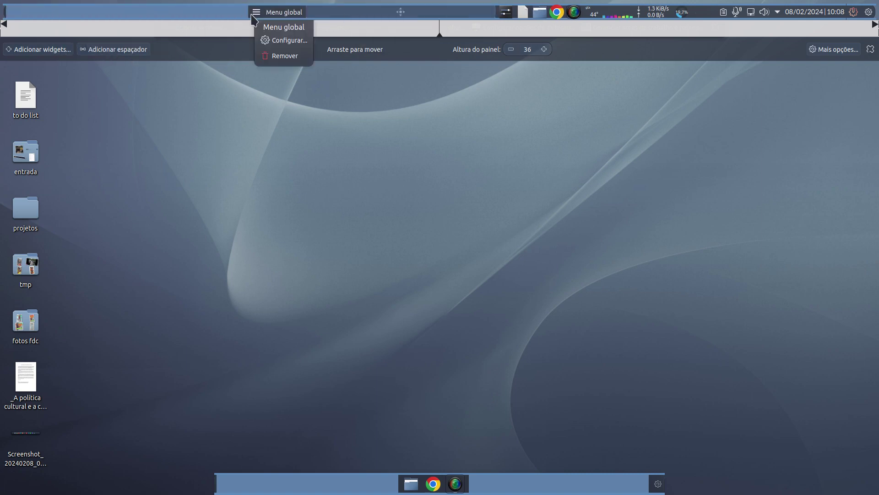
mouse_move(155, 14)
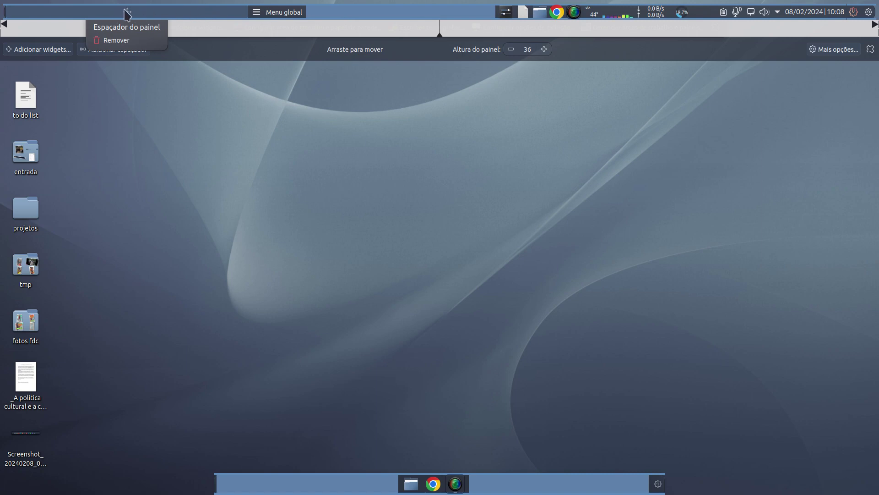
left_click_drag(126, 14, 574, 16)
mouse_move(574, 15)
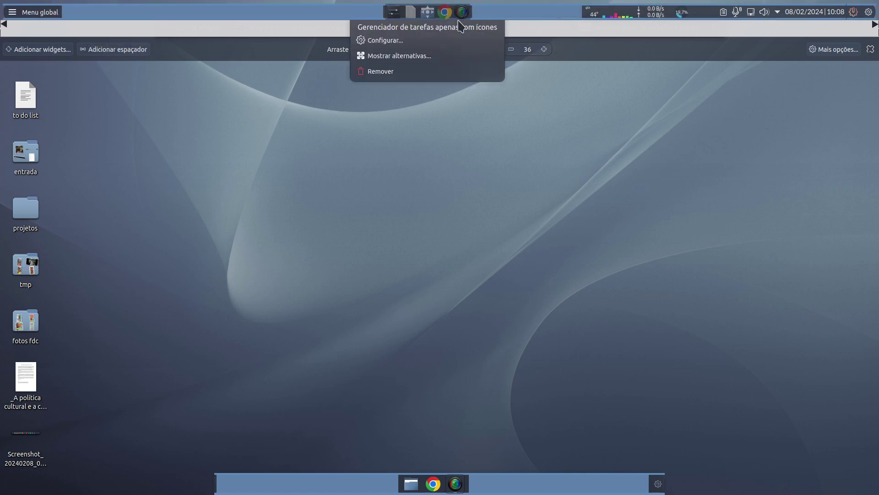
left_click(580, 167)
left_click(717, 27)
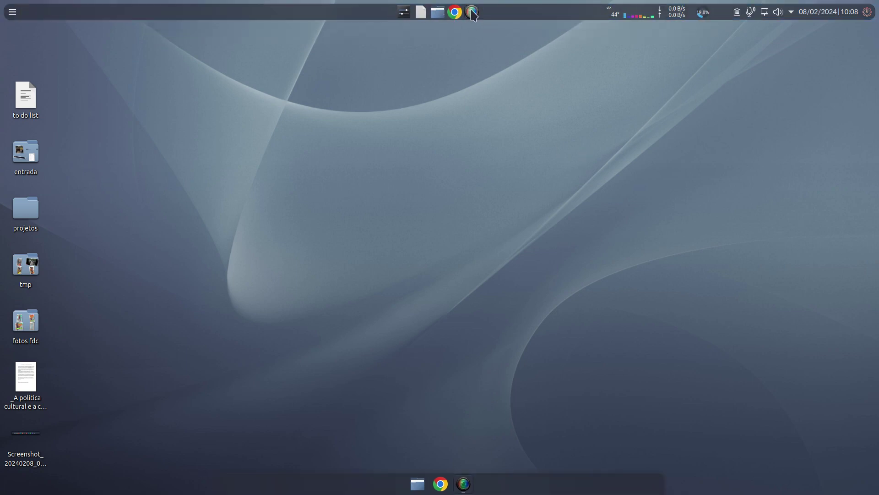
Unpin the system settings, blank document, file manager and Chrome launchers from the upper panel's task manager
right_click(409, 18)
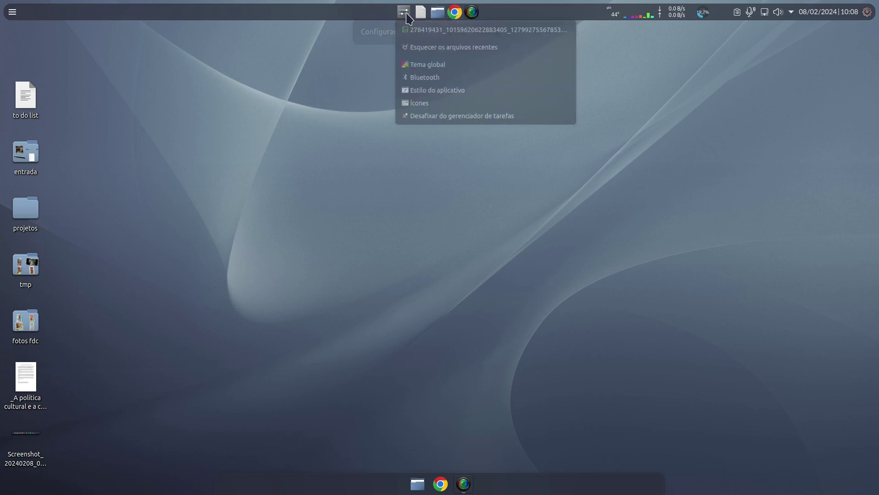
left_click(422, 116)
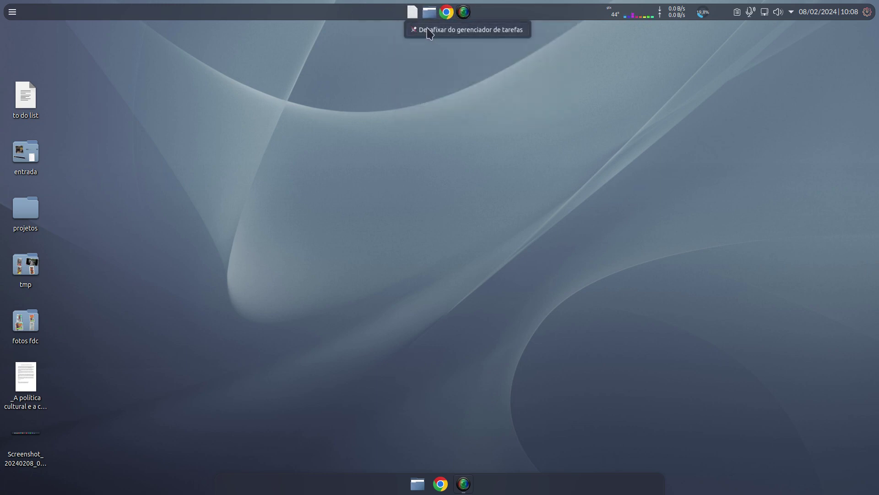
right_click(416, 13)
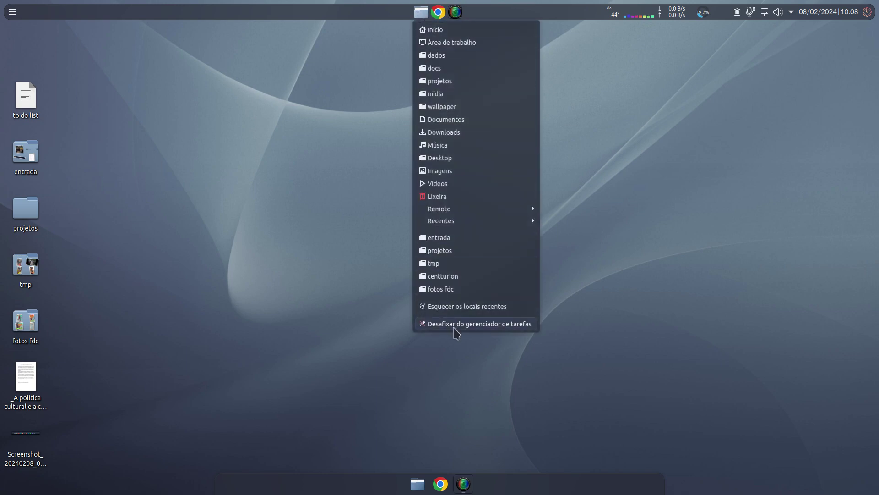
left_click(456, 324)
right_click(430, 14)
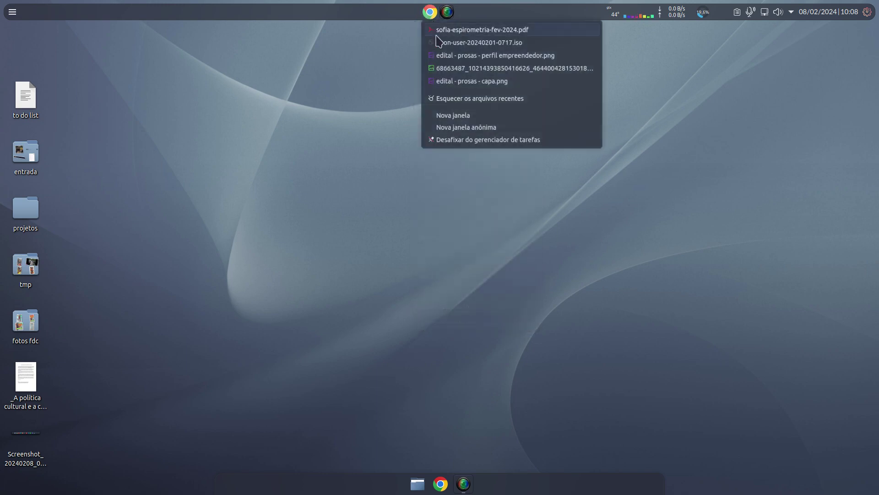
left_click(462, 140)
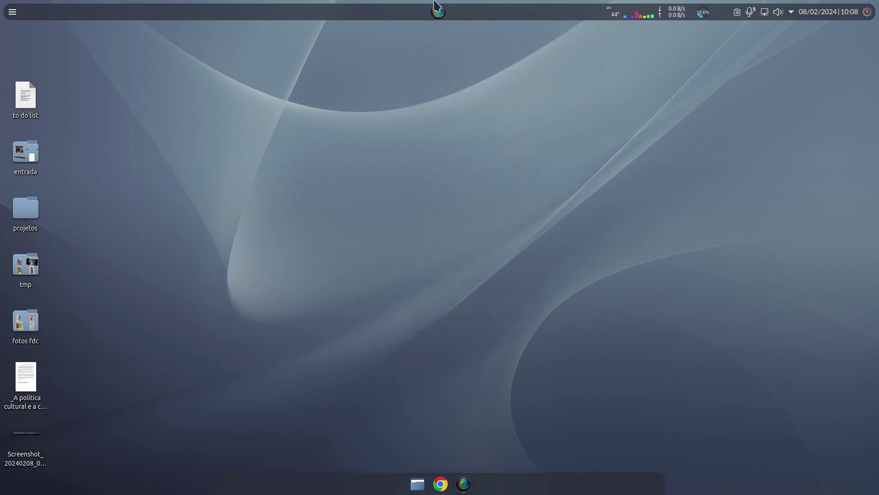
Test both panels by opening the file manager from the lower panel, maximizing, restoring and closing its window, twice over
mouse_move(441, 15)
left_click(423, 490)
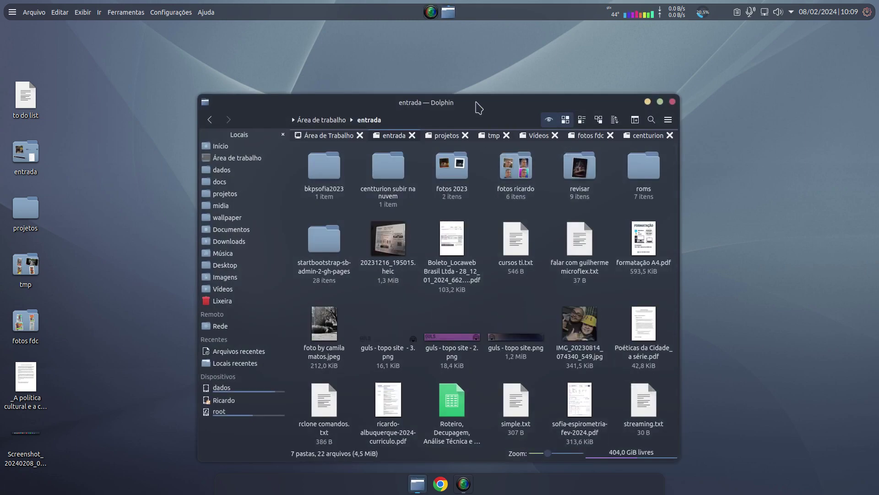
left_click_drag(478, 98, 457, 92)
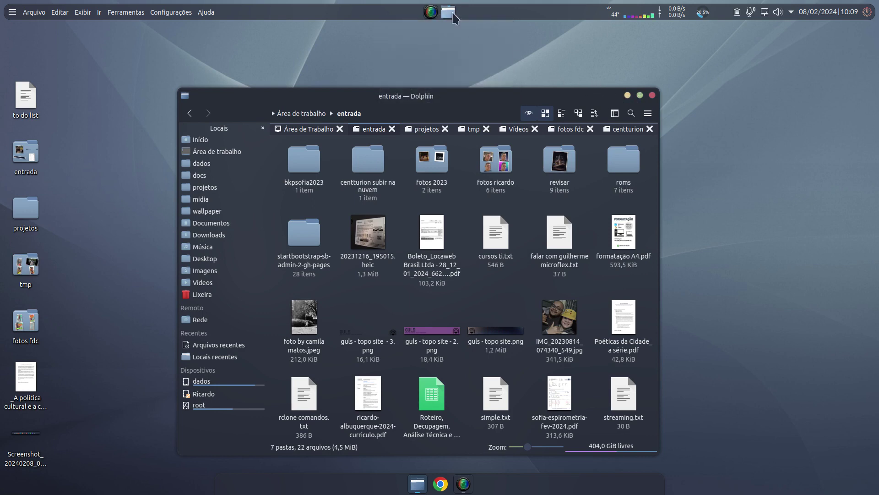
left_click(640, 95)
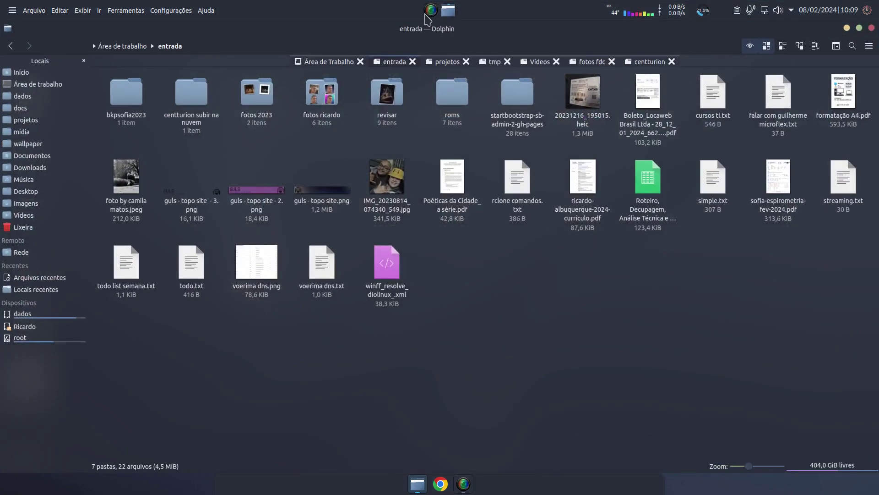
left_click(859, 29)
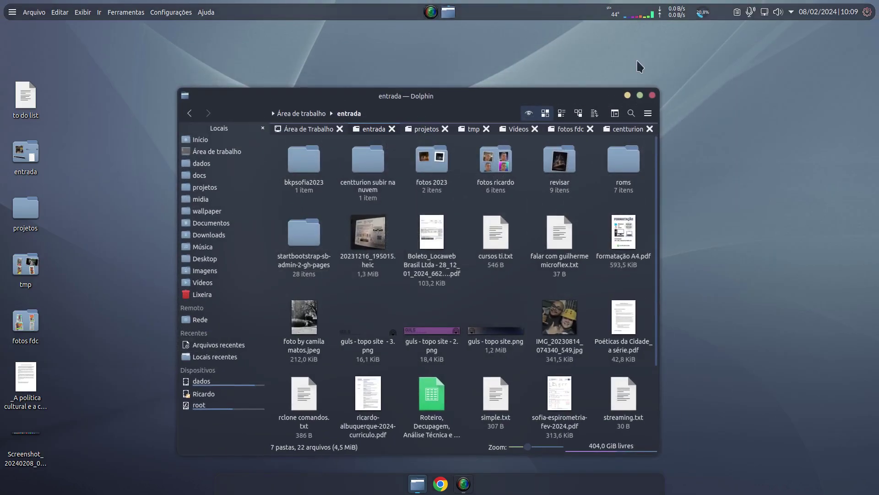
left_click(653, 96)
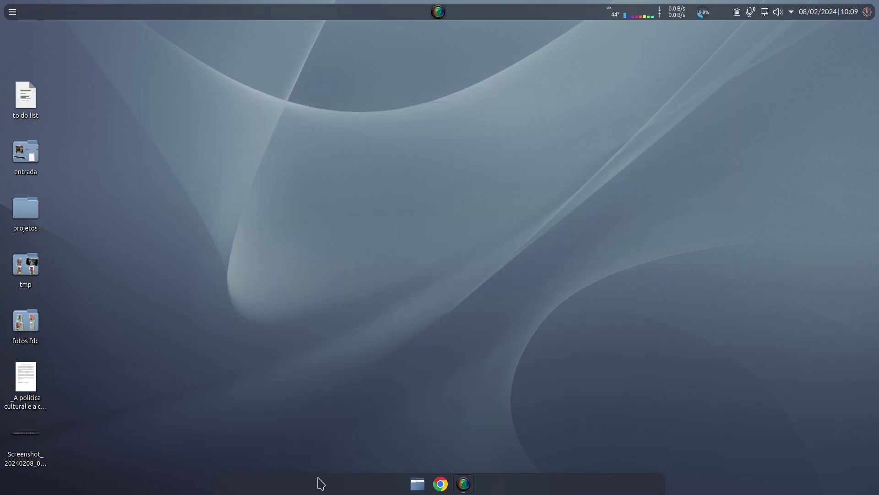
left_click(418, 484)
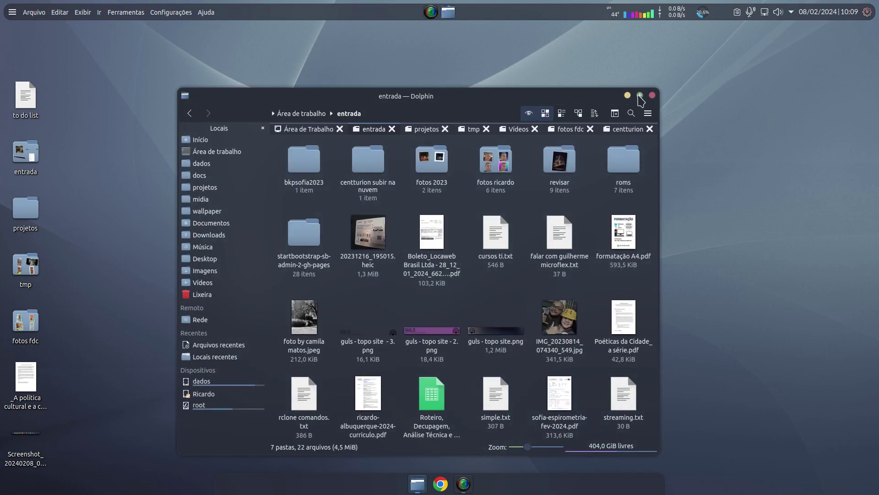
left_click(640, 96)
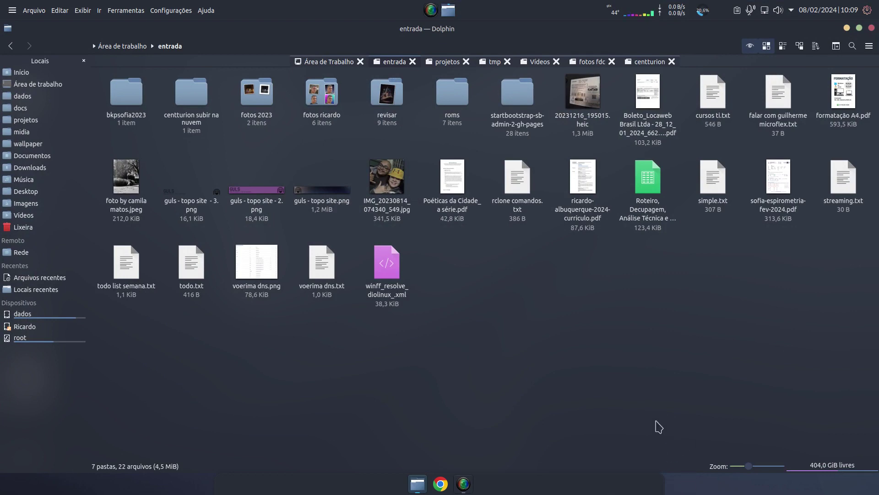
left_click(859, 28)
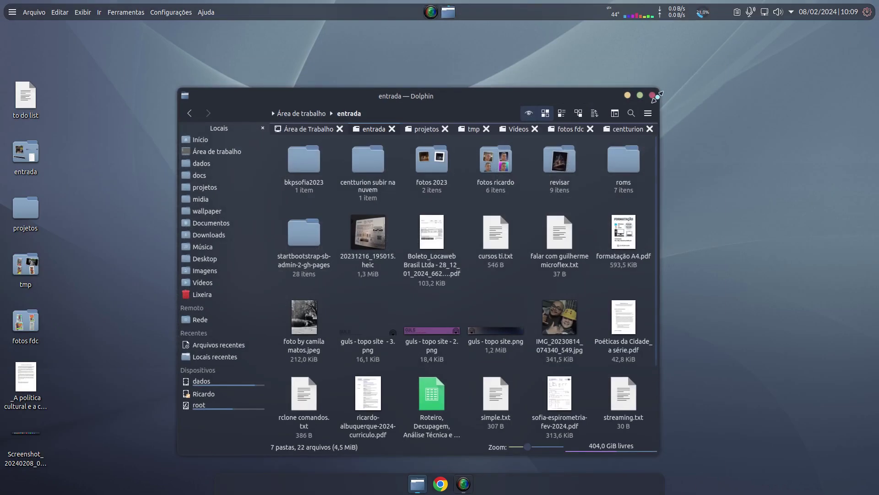
left_click(653, 94)
Set the lower panel's visibility to Ocultar automaticamente and its opacity to Transparente, and leave edit mode
right_click(592, 485)
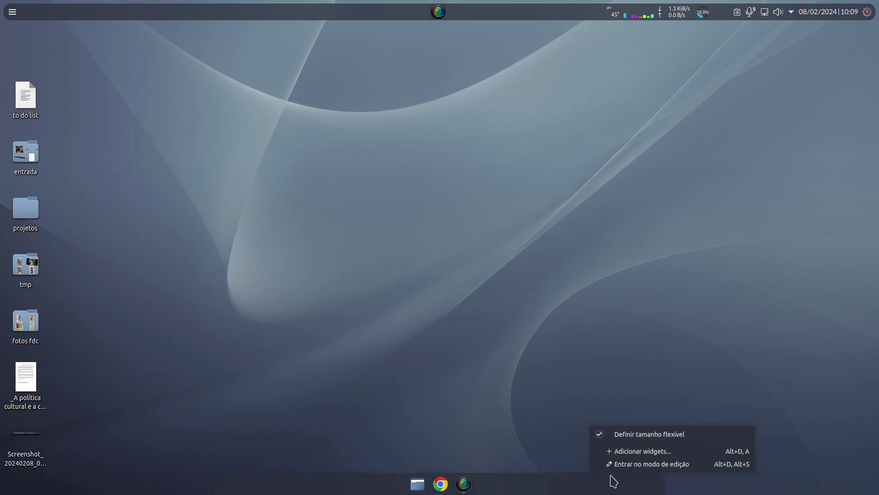
left_click(655, 464)
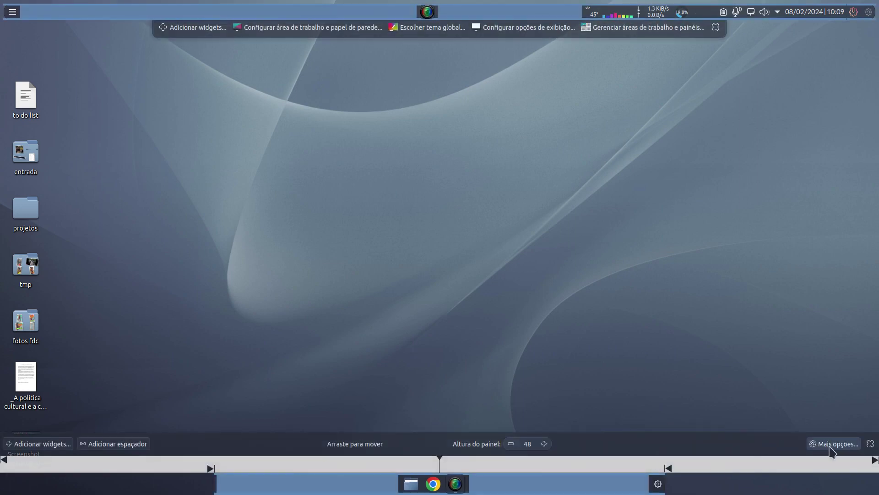
left_click(833, 445)
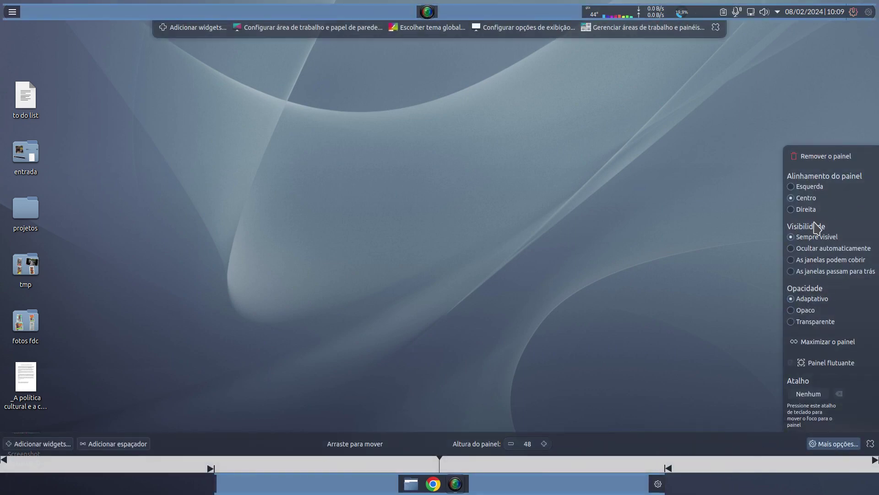
left_click(833, 248)
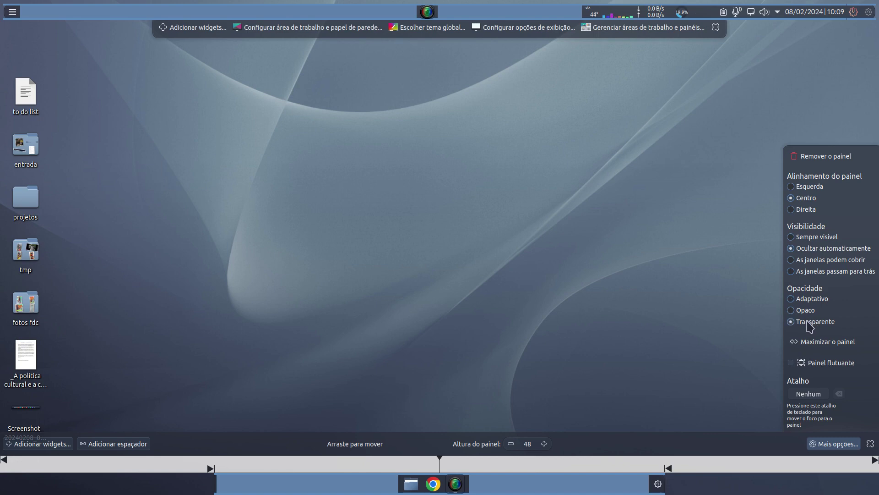
left_click(647, 379)
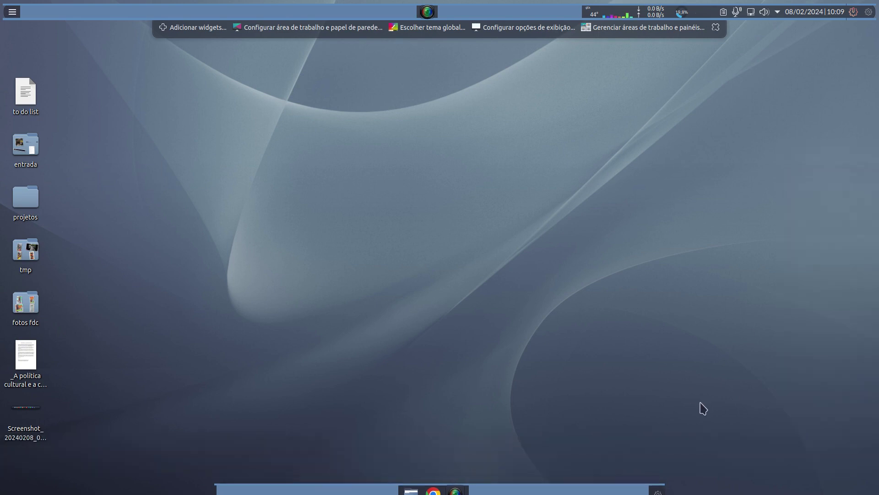
mouse_move(450, 492)
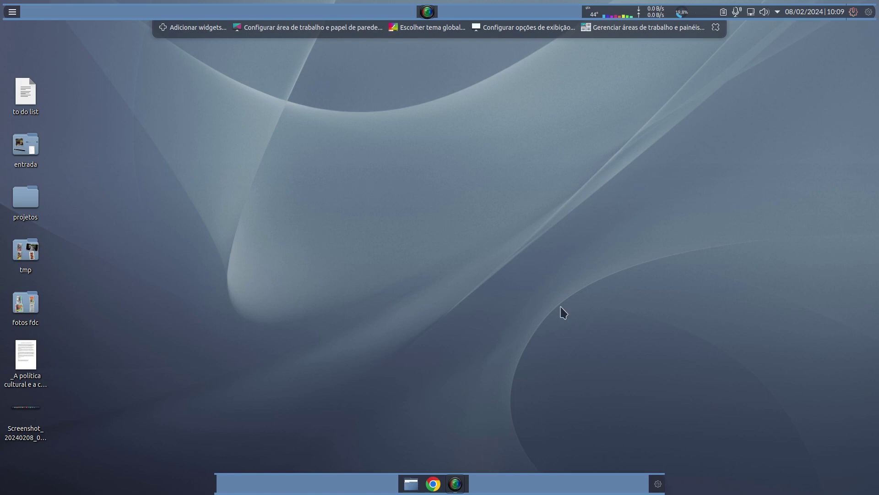
left_click(716, 27)
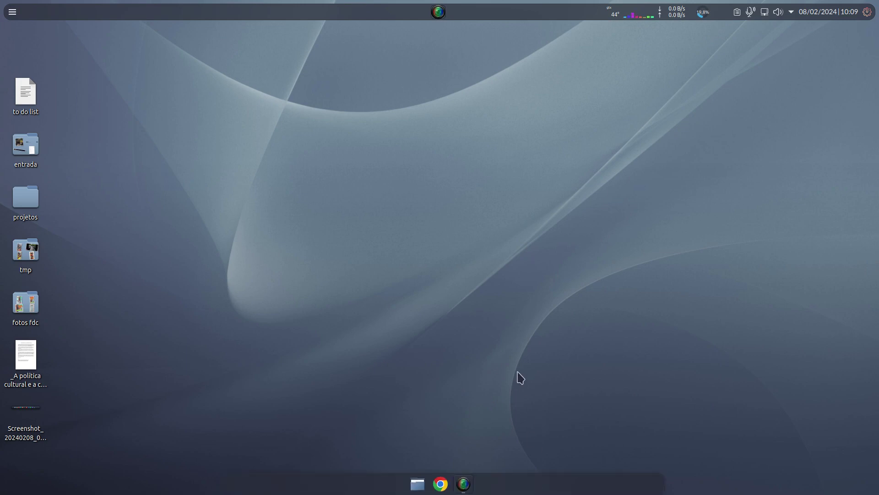
Test the auto-hiding lower panel by opening the file manager from it, maximizing its window and closing it
left_click(418, 483)
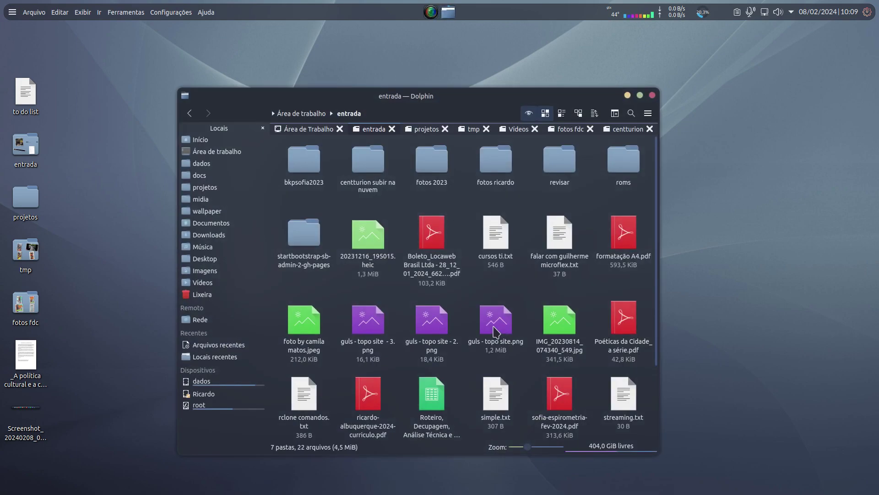
left_click(639, 94)
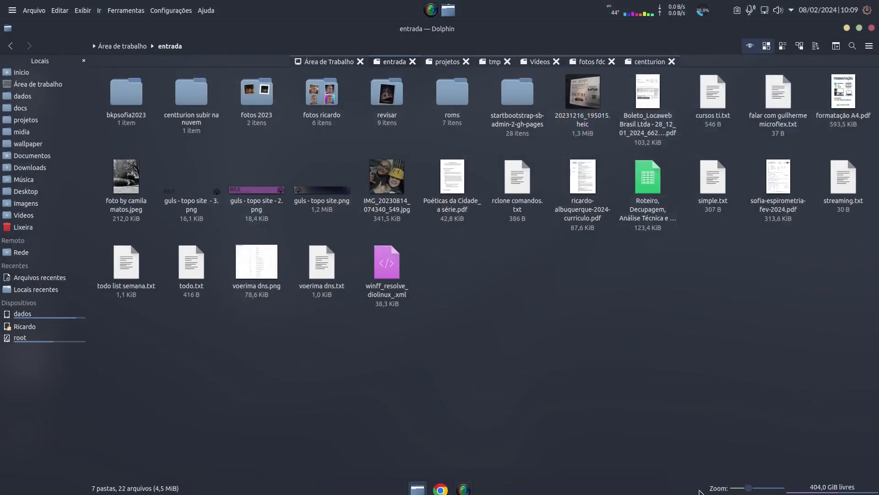
left_click(872, 28)
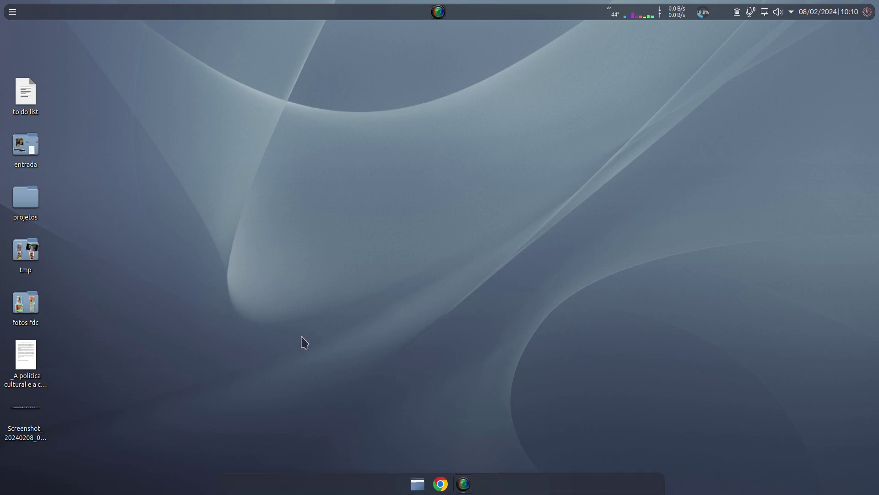
Launch Firefox from the Internet category of the application launcher
left_click(10, 15)
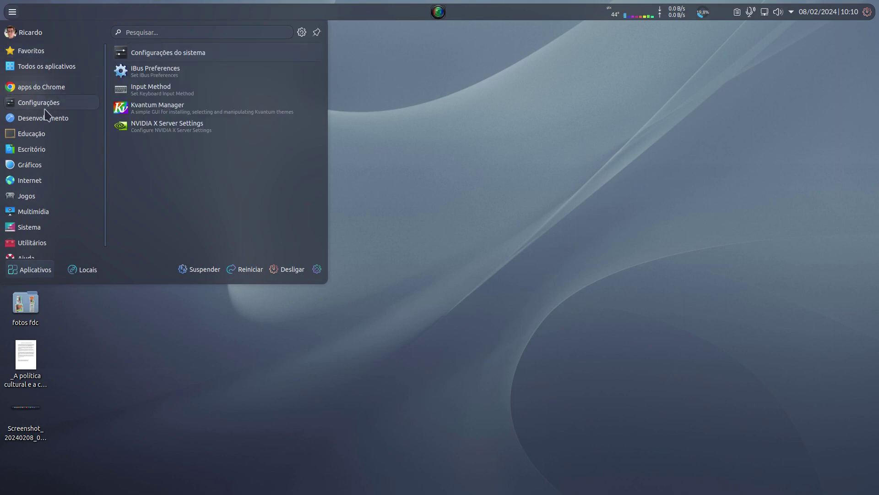
mouse_move(40, 135)
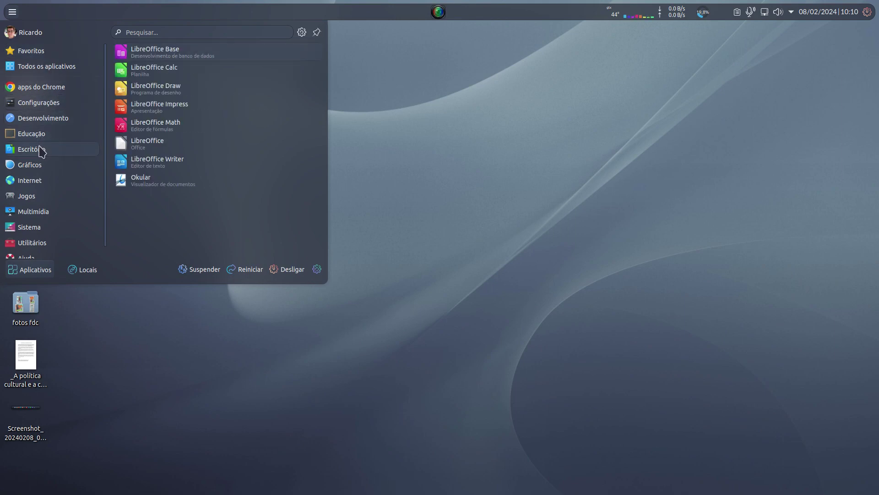
mouse_move(43, 167)
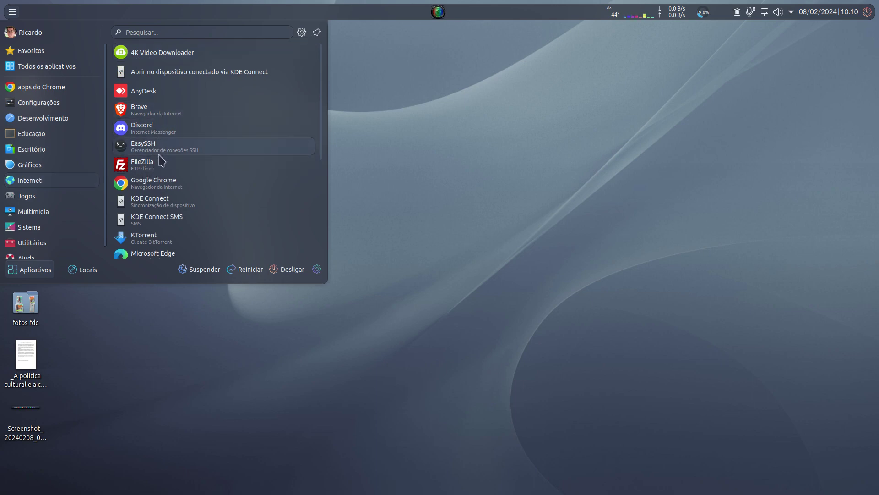
scroll(162, 186, "down", 3)
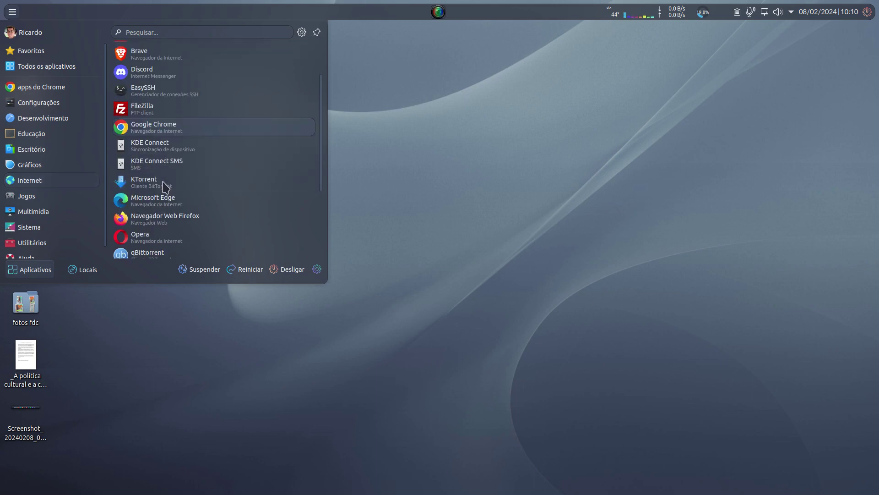
left_click(168, 220)
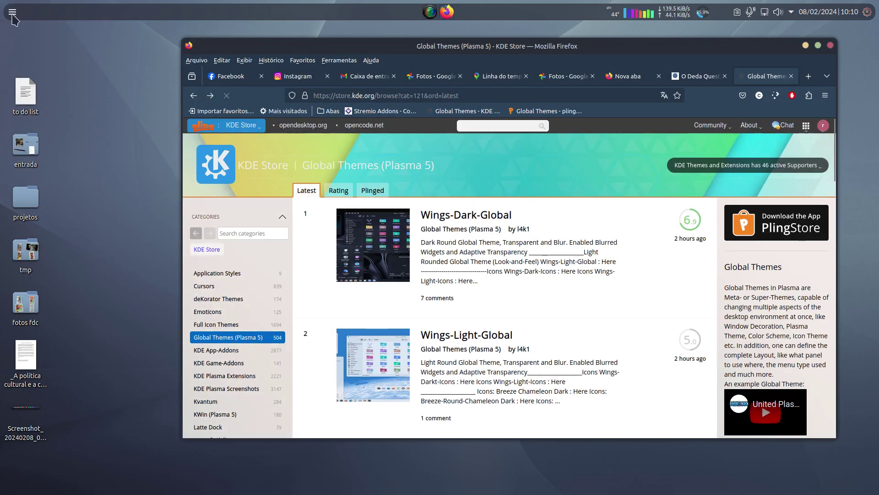
Pin Firefox to the lower panel's task manager and close its window
mouse_move(416, 493)
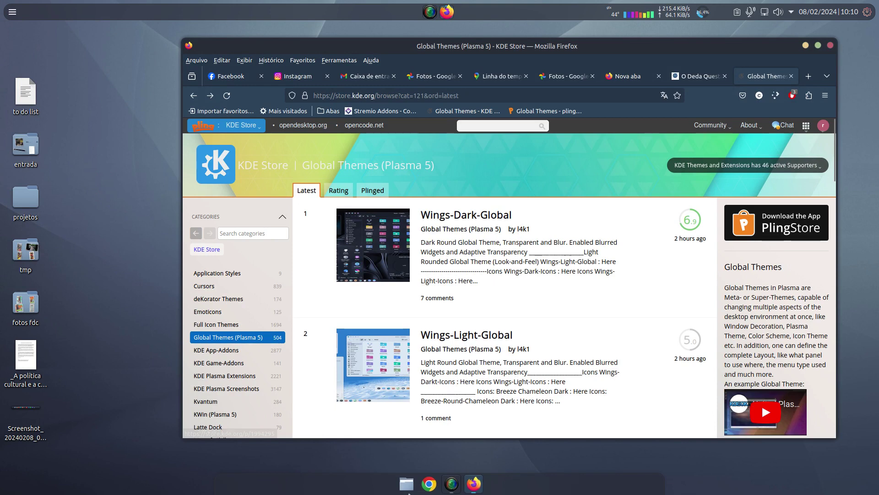
right_click(479, 486)
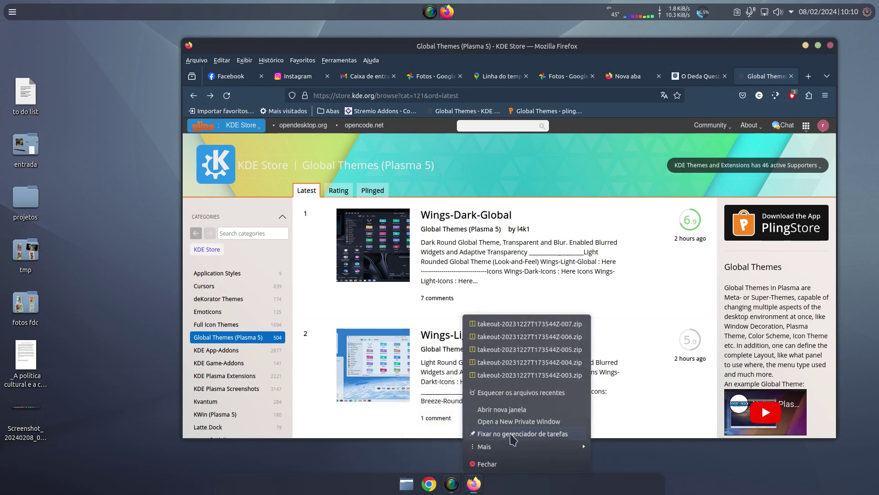
left_click(521, 434)
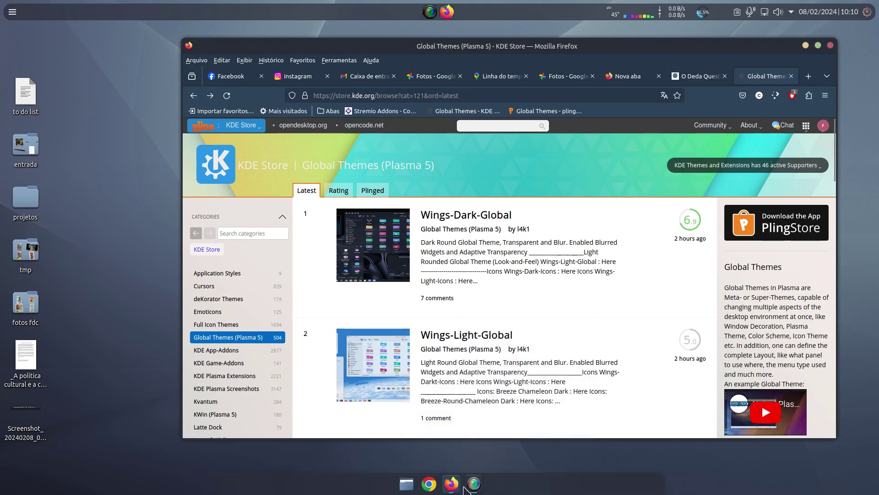
left_click(830, 46)
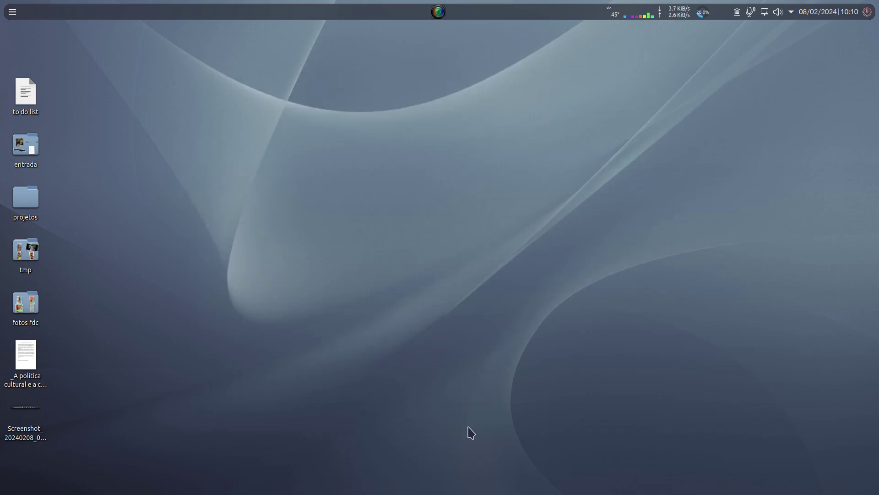
Test the pinned Firefox launcher by opening the browser from the lower panel, moving its window and closing it
left_click(451, 485)
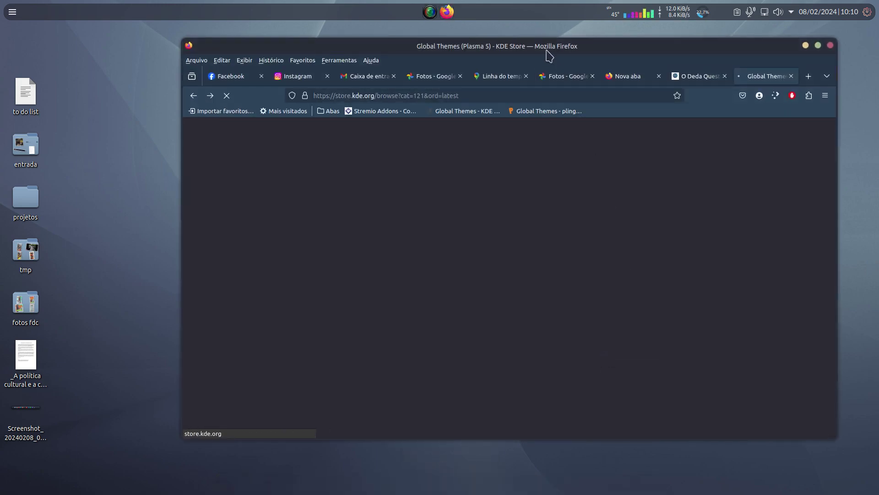
left_click_drag(550, 56, 476, 61)
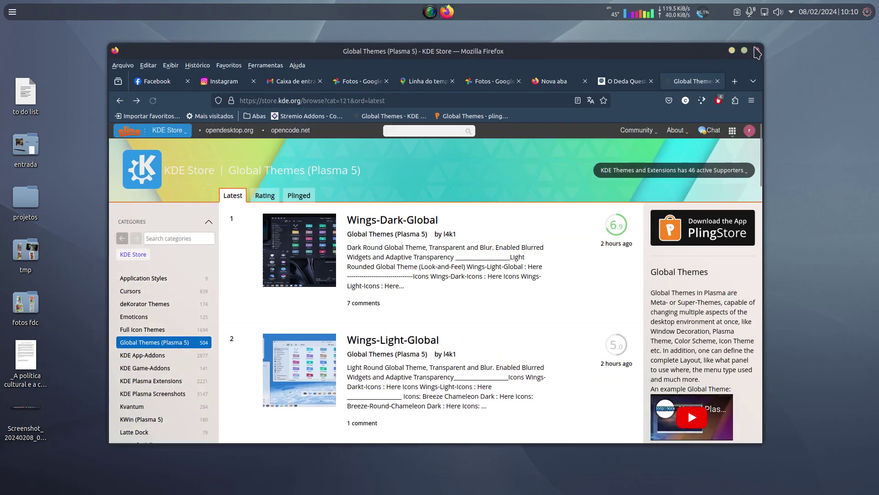
left_click(757, 50)
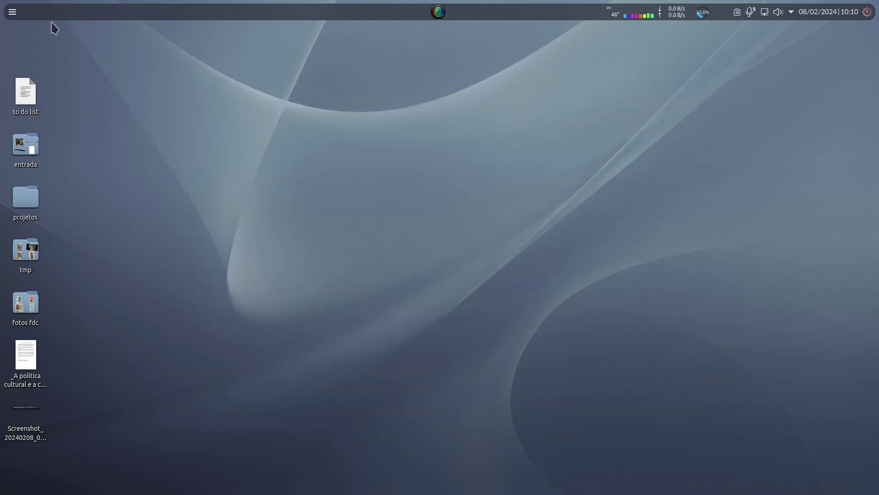
Launch Konsole from the Sistema category of the application launcher and move its window towards the middle of the desktop
left_click(13, 11)
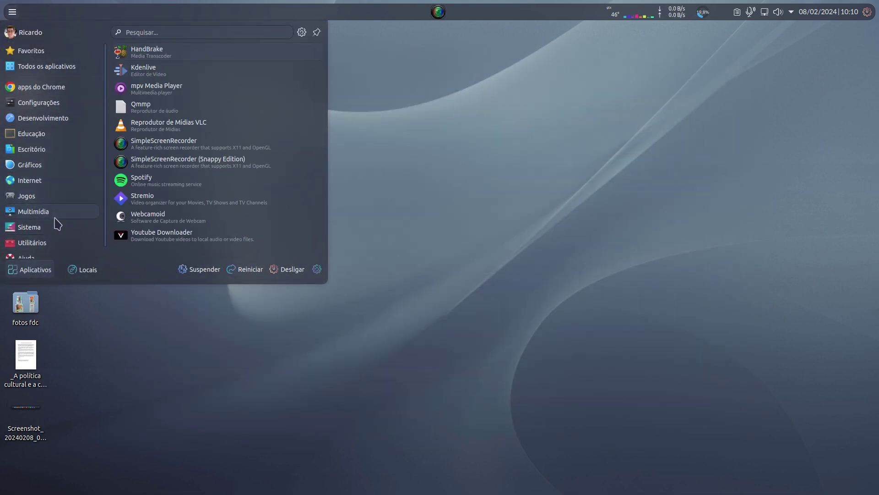
mouse_move(55, 232)
scroll(54, 231, "down", 1)
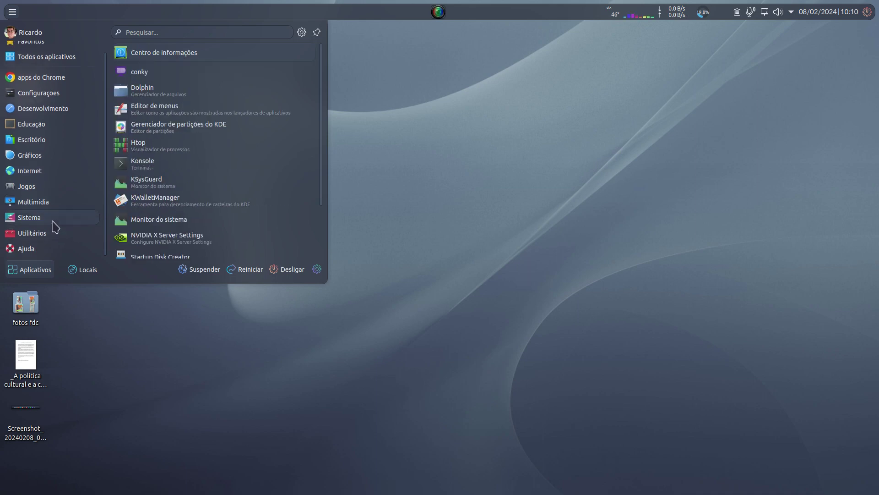
left_click(148, 165)
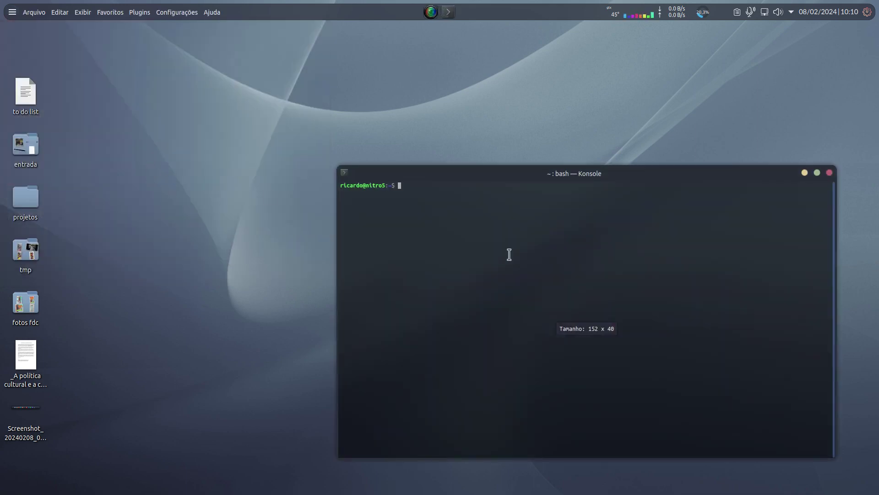
left_click_drag(581, 173, 447, 134)
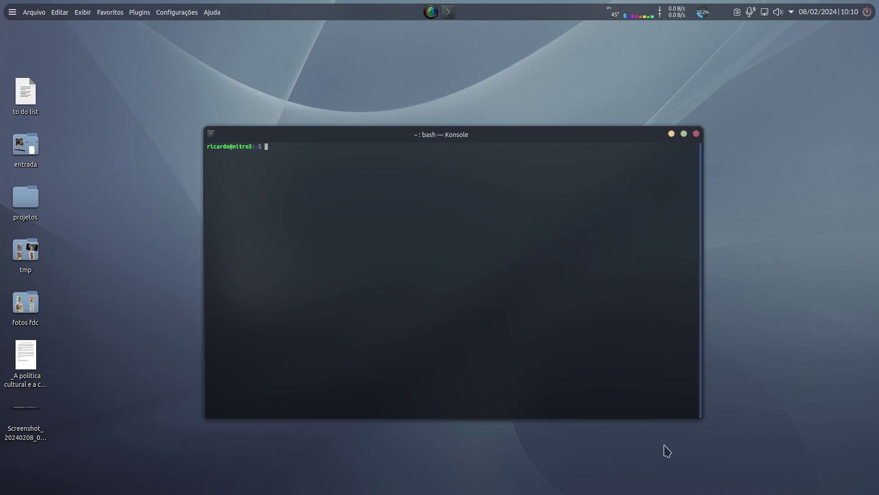
Pin Konsole to the lower panel's task manager
mouse_move(504, 482)
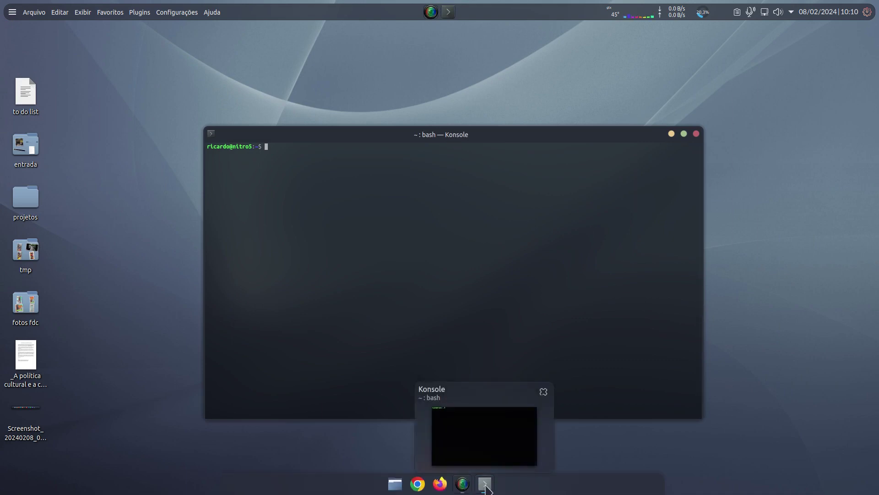
right_click(486, 487)
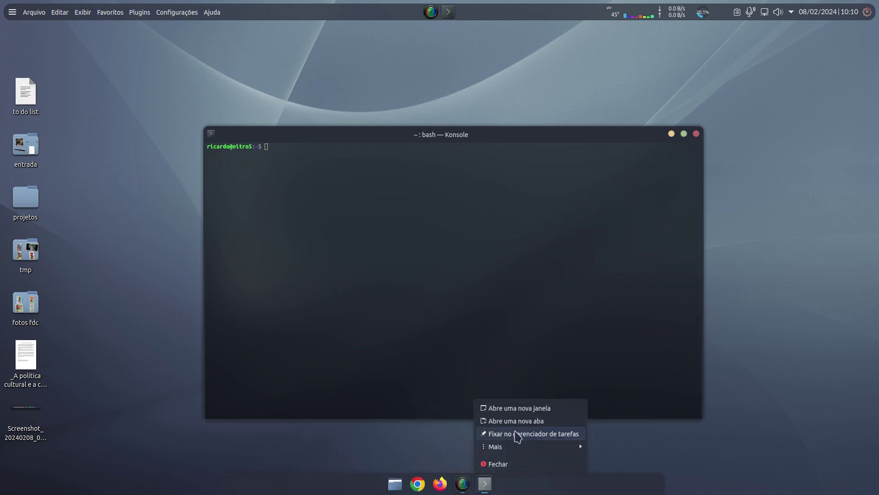
left_click(517, 433)
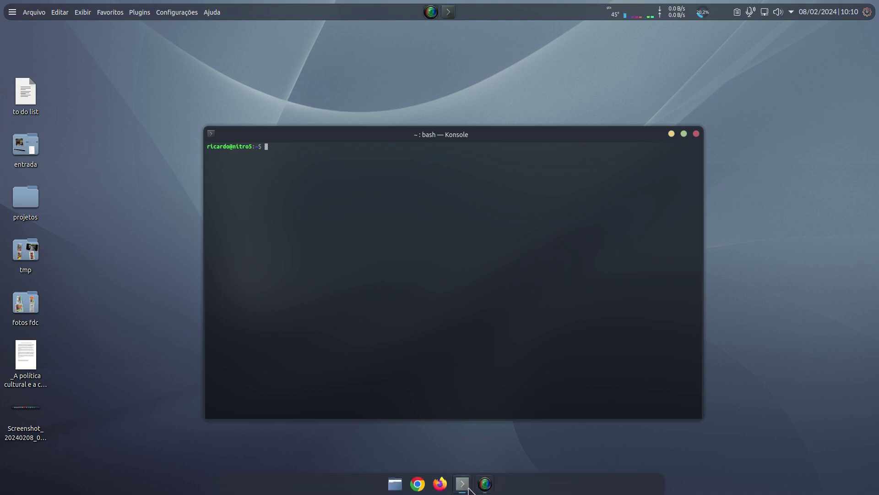
Minimize and close the Konsole window through its task icon in the upper panel
left_click(449, 16)
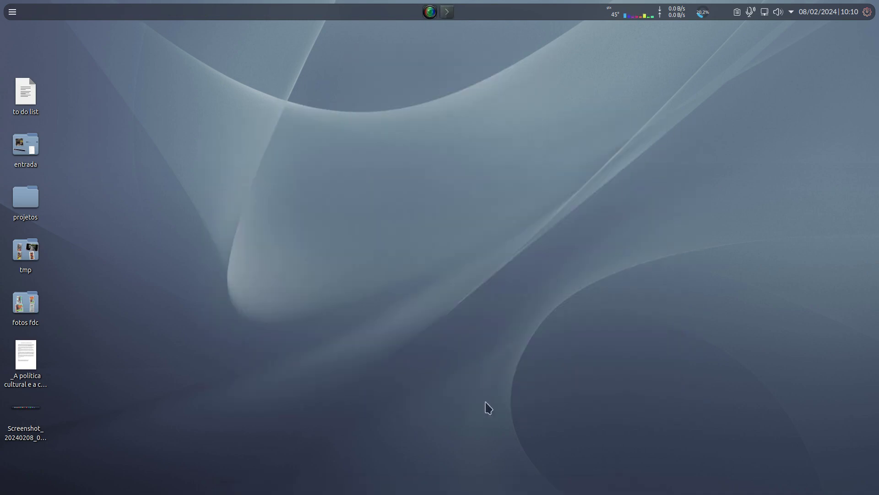
right_click(449, 14)
left_click(470, 86)
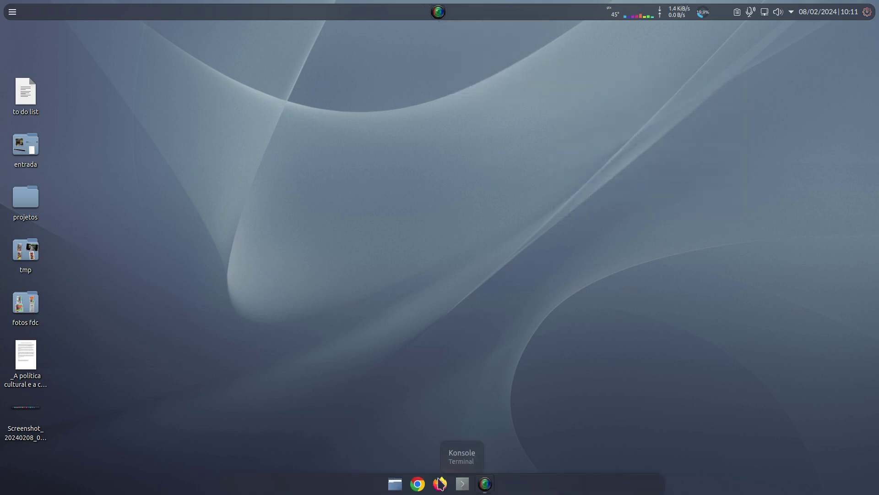
Test the lower panel's launchers by opening Konsole, the file manager and Firefox, minimizing the file manager and Firefox windows
left_click(462, 484)
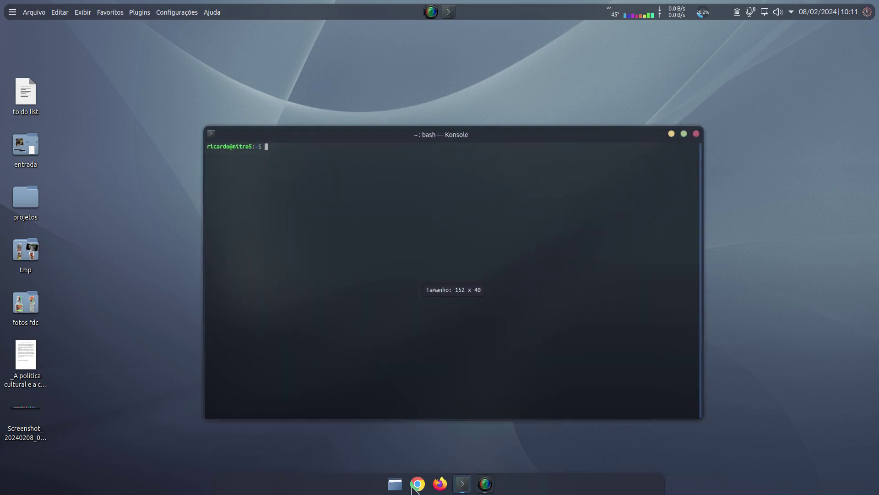
left_click(395, 484)
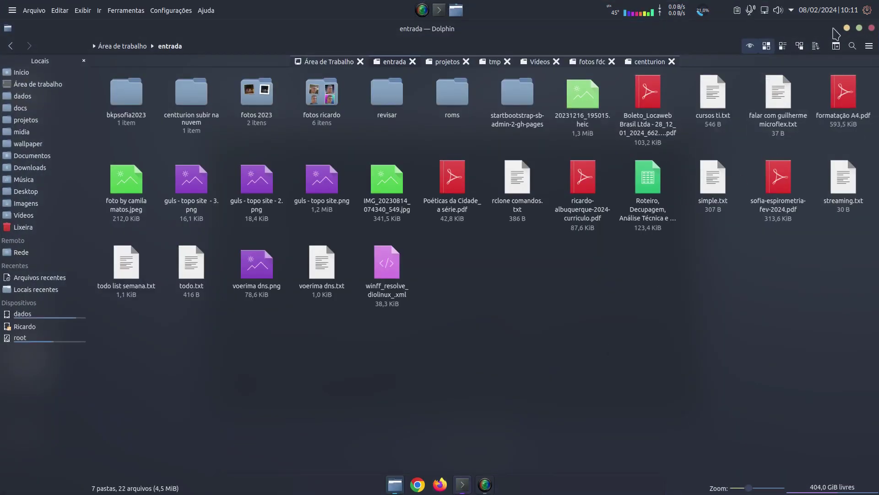
key("ctrl+q")
left_click_drag(509, 137, 465, 79)
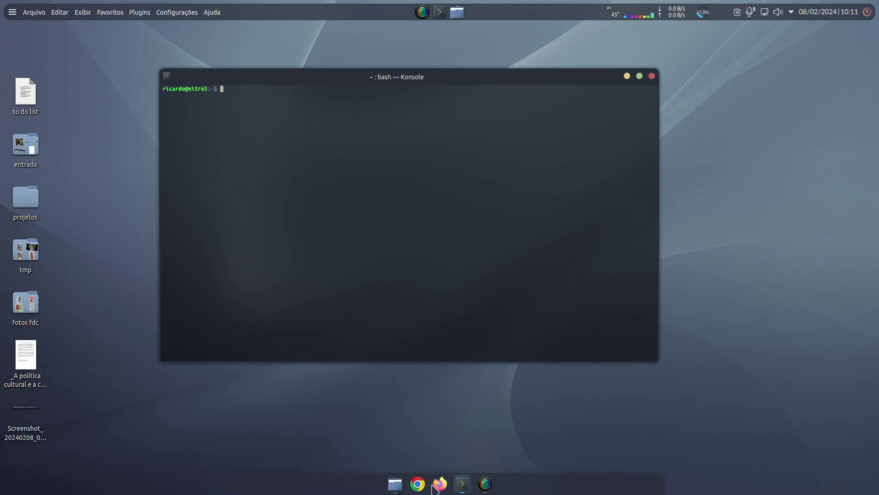
left_click(435, 486)
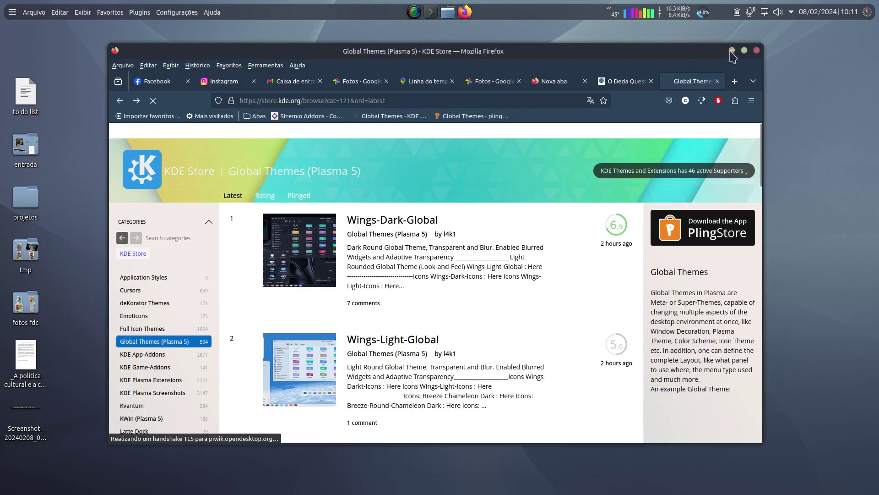
left_click(731, 50)
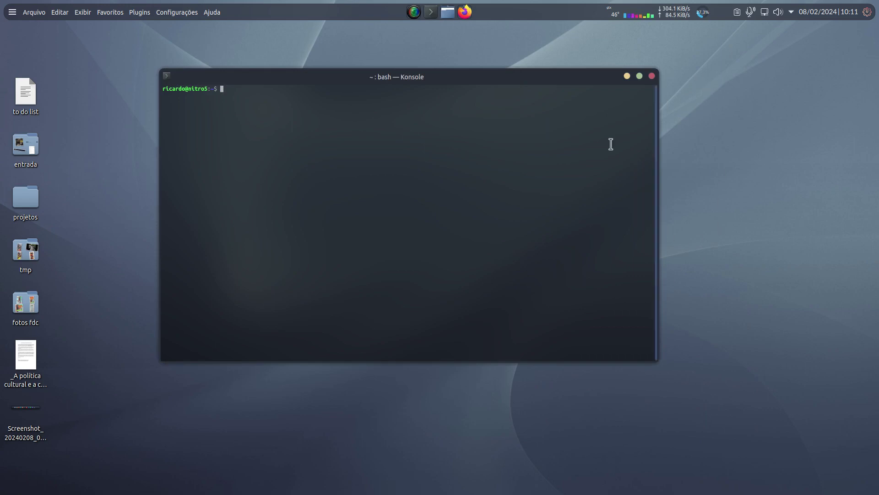
Launch FileZilla from the Internet category of the application launcher, minimize it and pin it to the lower panel's task manager
mouse_move(338, 492)
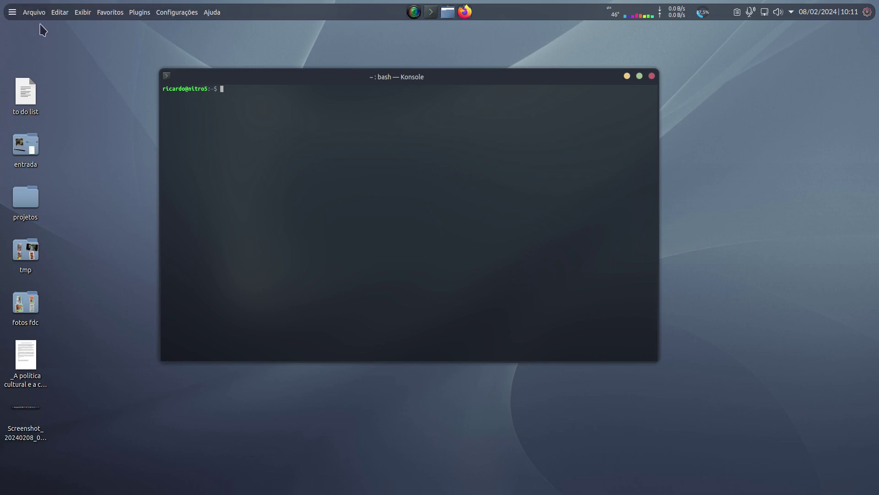
left_click(13, 12)
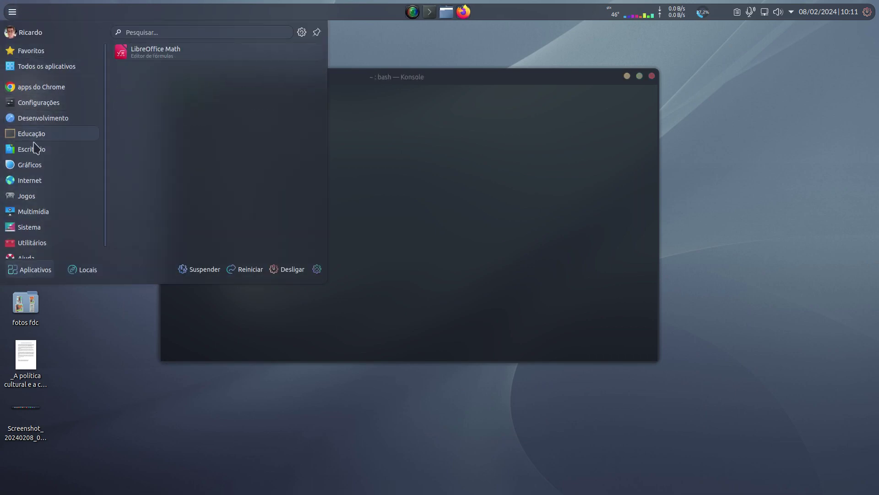
mouse_move(42, 185)
left_click(140, 165)
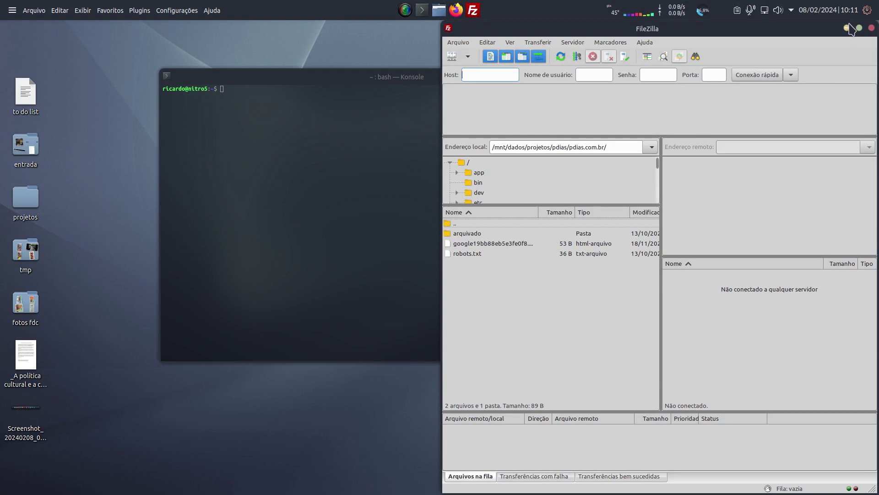
left_click(847, 28)
right_click(505, 487)
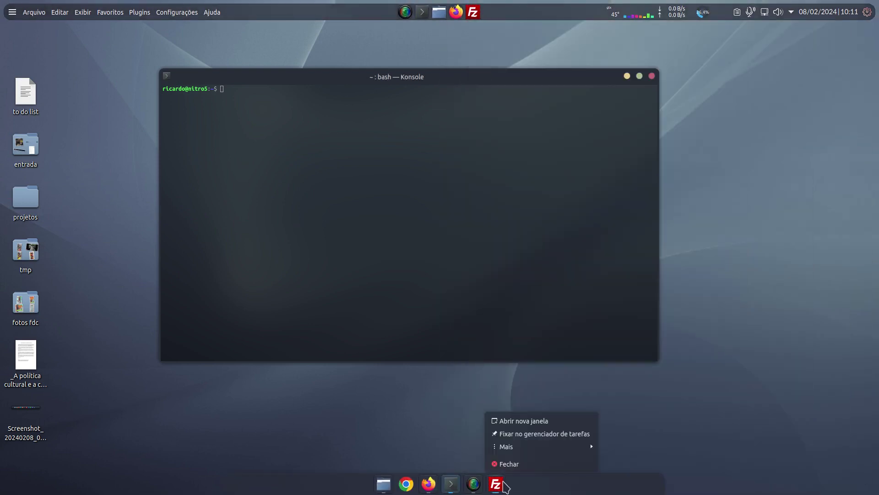
left_click(545, 436)
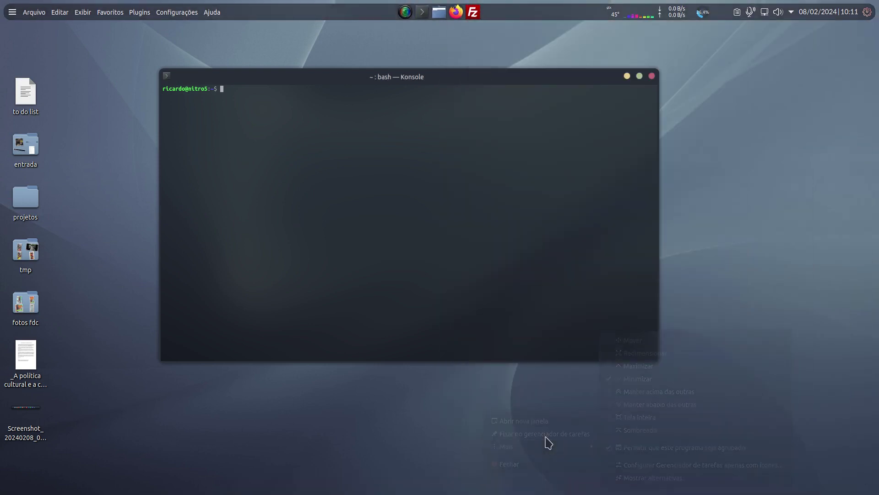
Launch Visual Studio Code from the Development category of the application launcher, minimize it and pin it to the lower panel's task manager
left_click(12, 13)
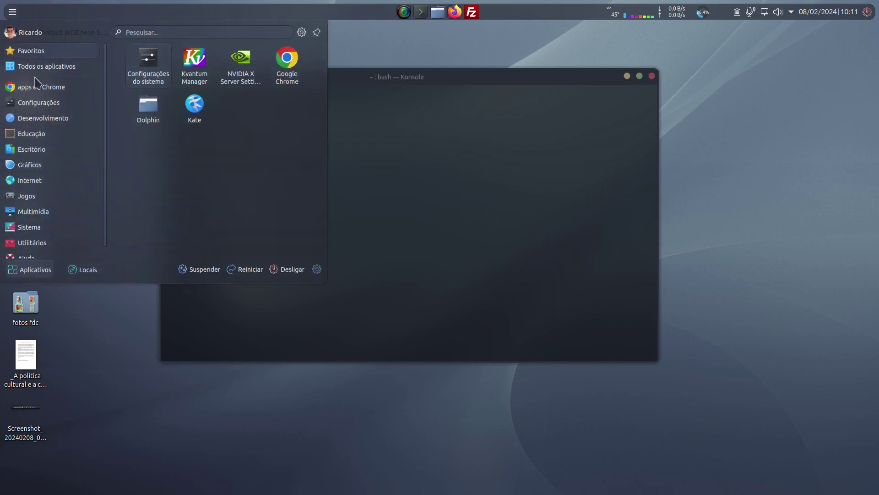
mouse_move(43, 119)
left_click(130, 112)
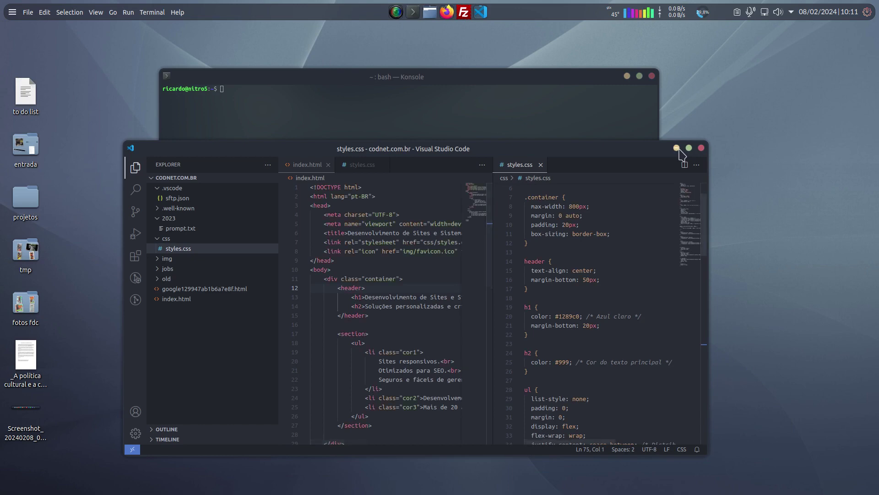
left_click(702, 148)
right_click(507, 485)
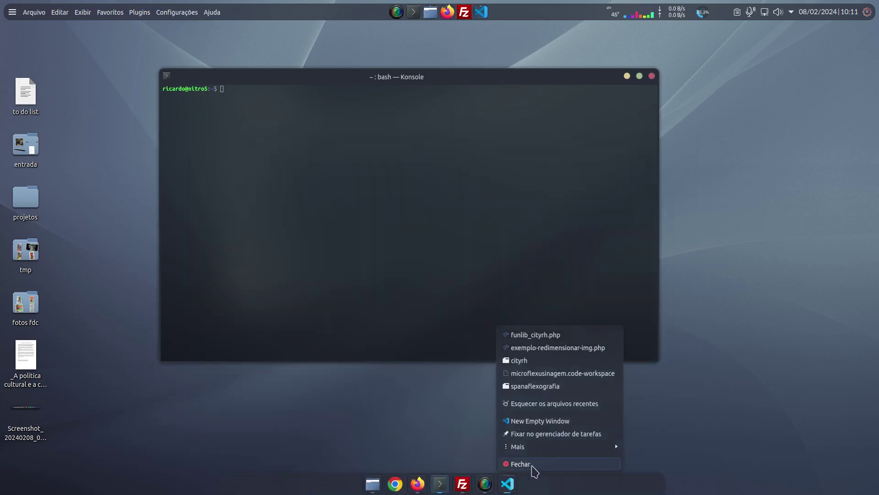
left_click(533, 434)
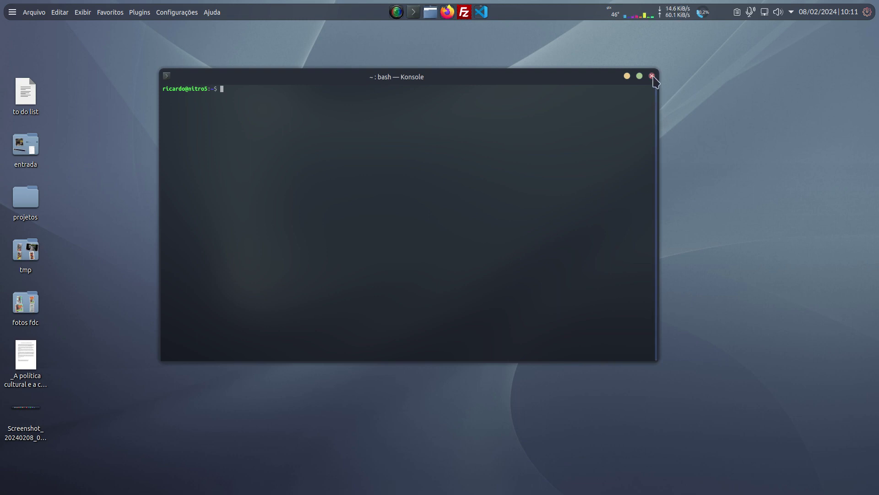
Minimize Konsole, then restore the Dolphin and Firefox windows one at a time from the upper panel and close each
left_click(628, 77)
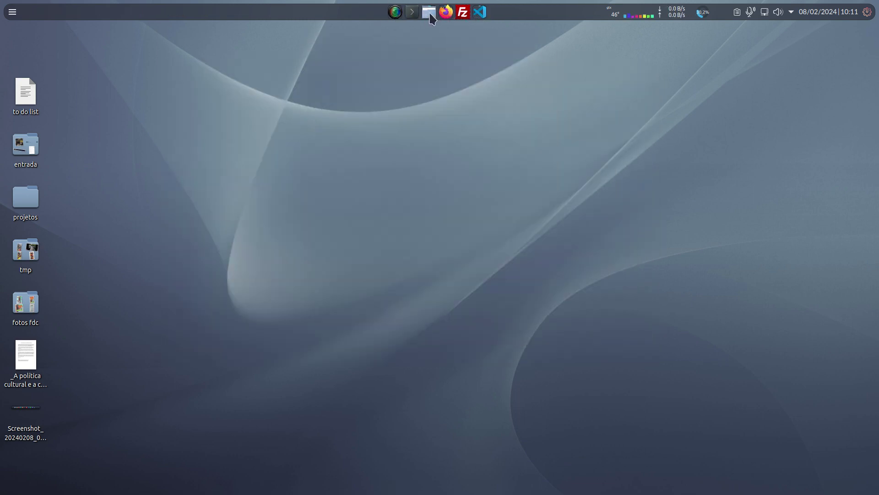
left_click(430, 15)
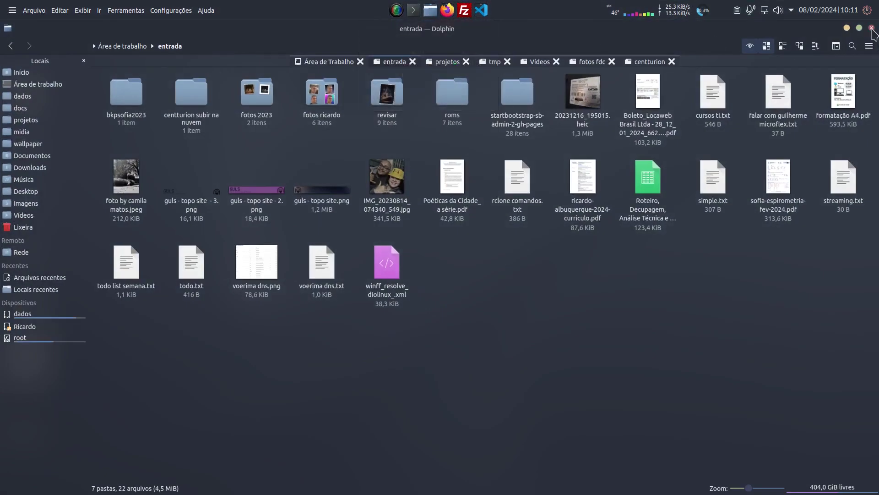
left_click(871, 25)
left_click(437, 13)
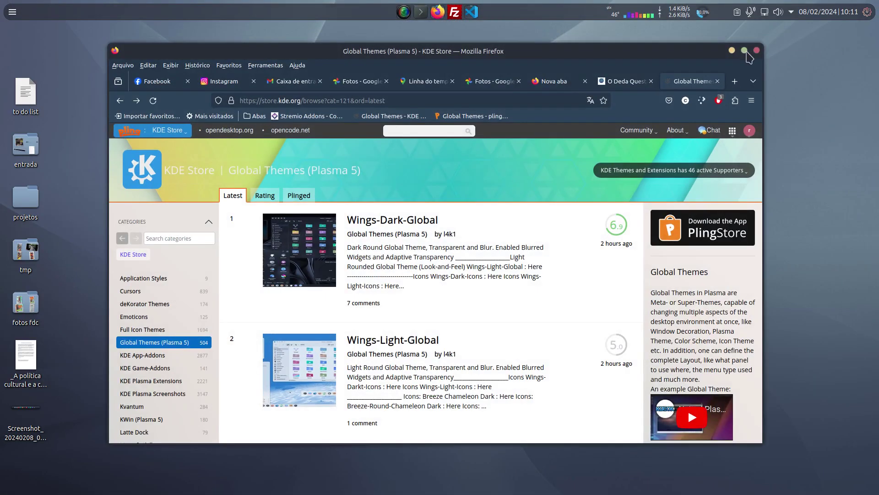
left_click(755, 46)
Restore the Visual Studio Code, FileZilla and Konsole windows one at a time from the upper panel and close each
left_click(463, 12)
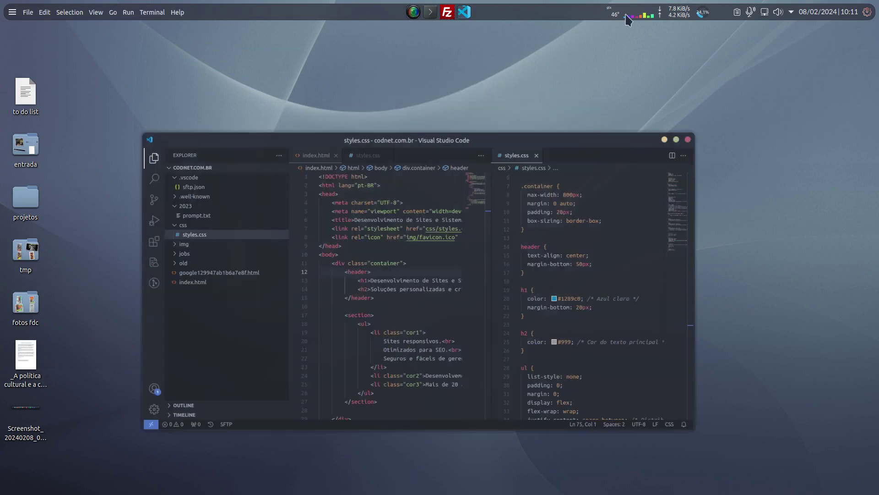
left_click(701, 148)
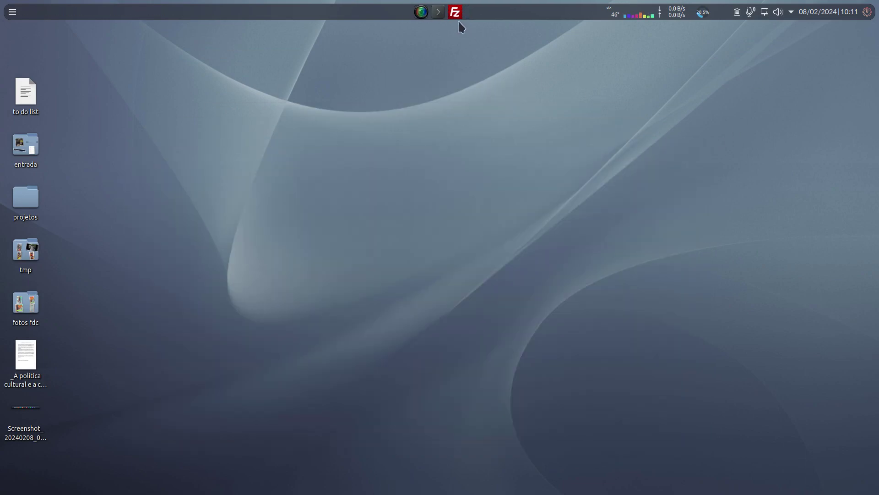
left_click(454, 14)
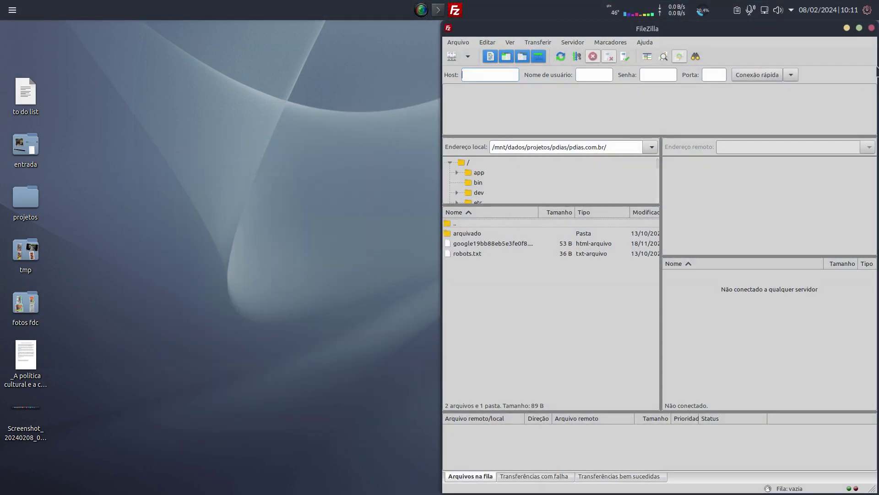
left_click(872, 28)
left_click(448, 12)
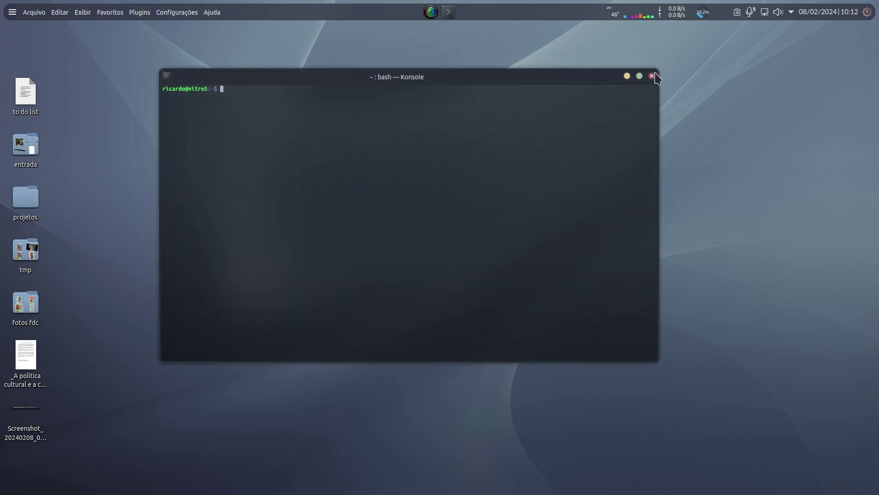
left_click(652, 76)
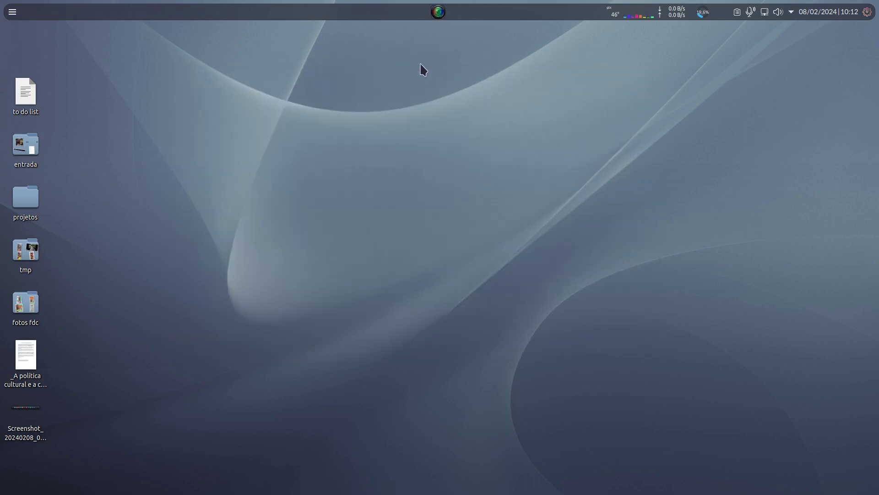
Test the auto-hiding lower panel by opening the file manager and Konsole from it and restoring the SimpleScreenRecorder window
mouse_move(437, 492)
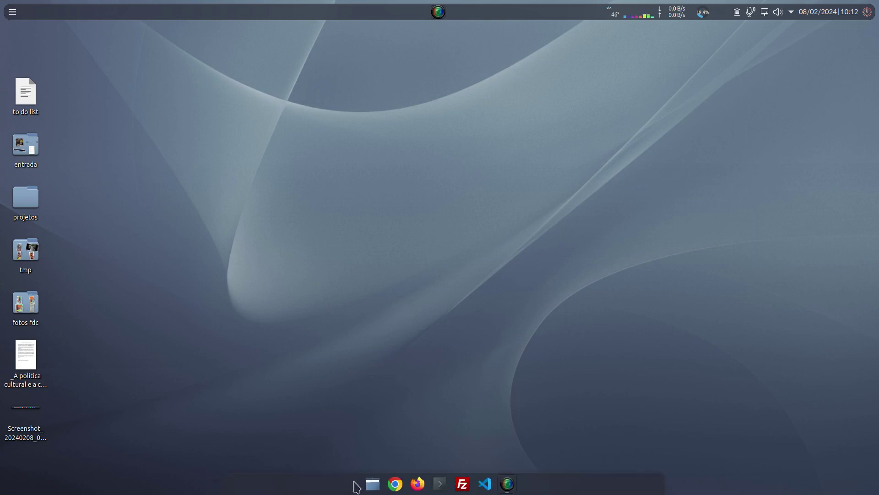
left_click(373, 484)
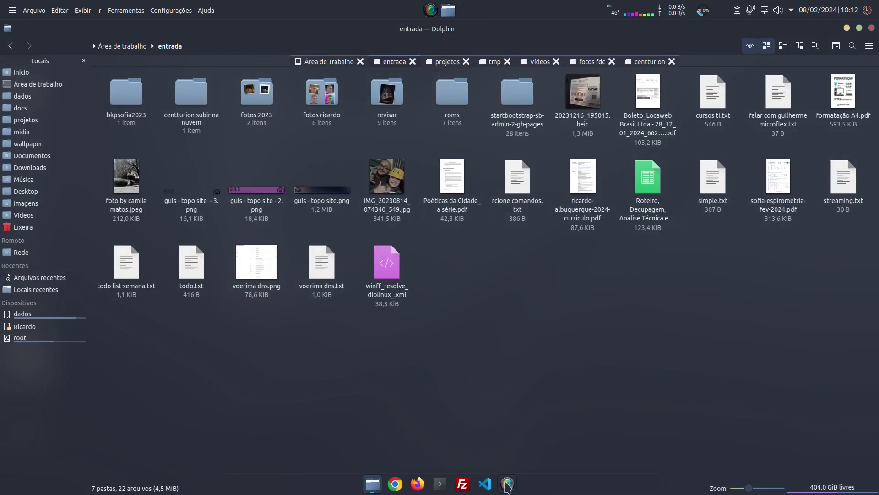
left_click(440, 484)
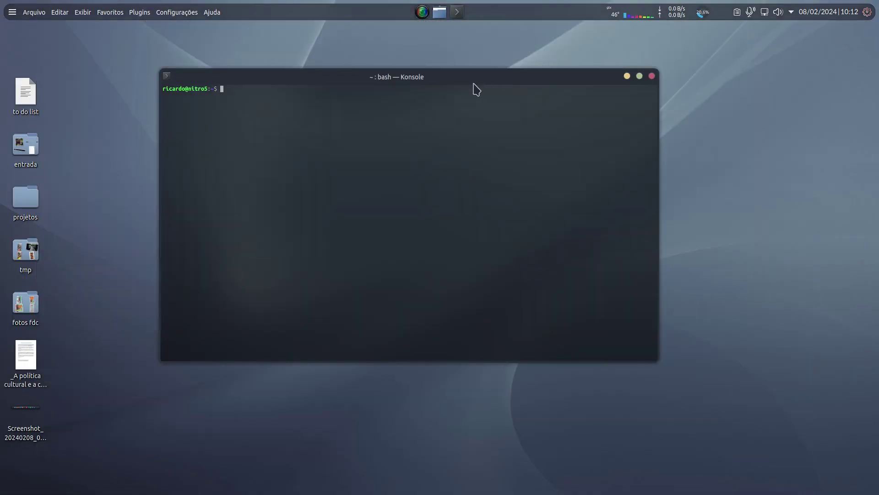
mouse_move(507, 493)
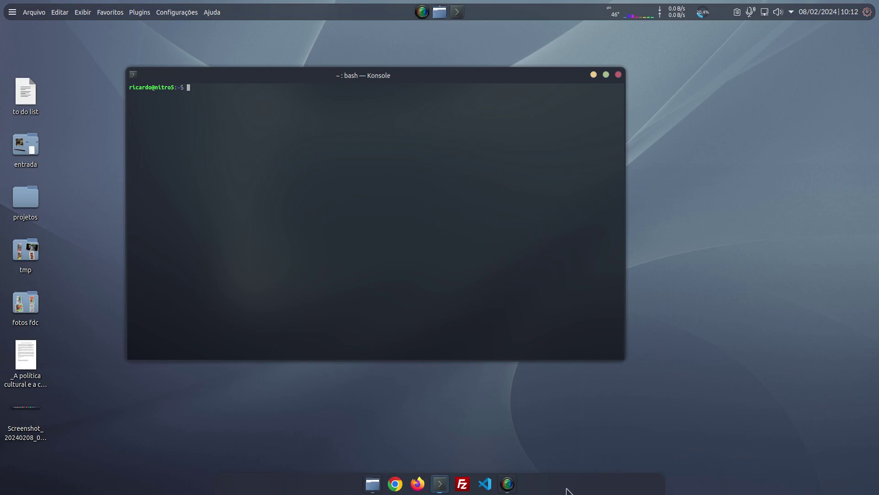
left_click(507, 484)
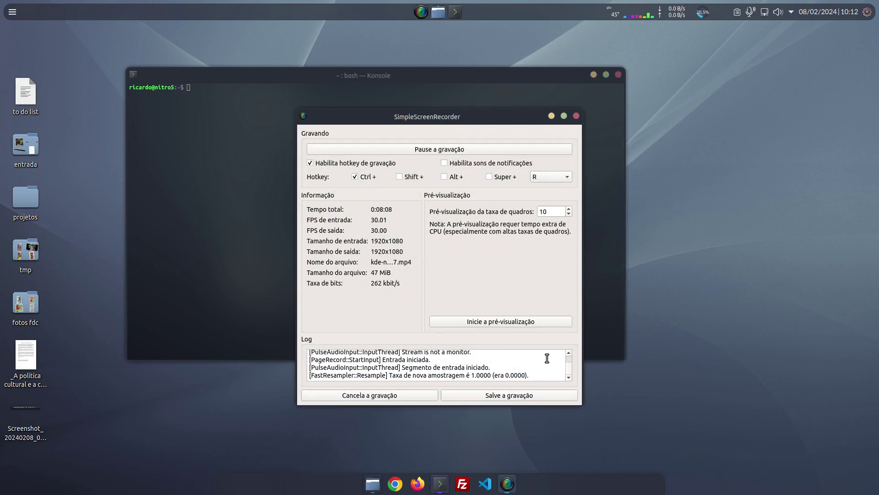